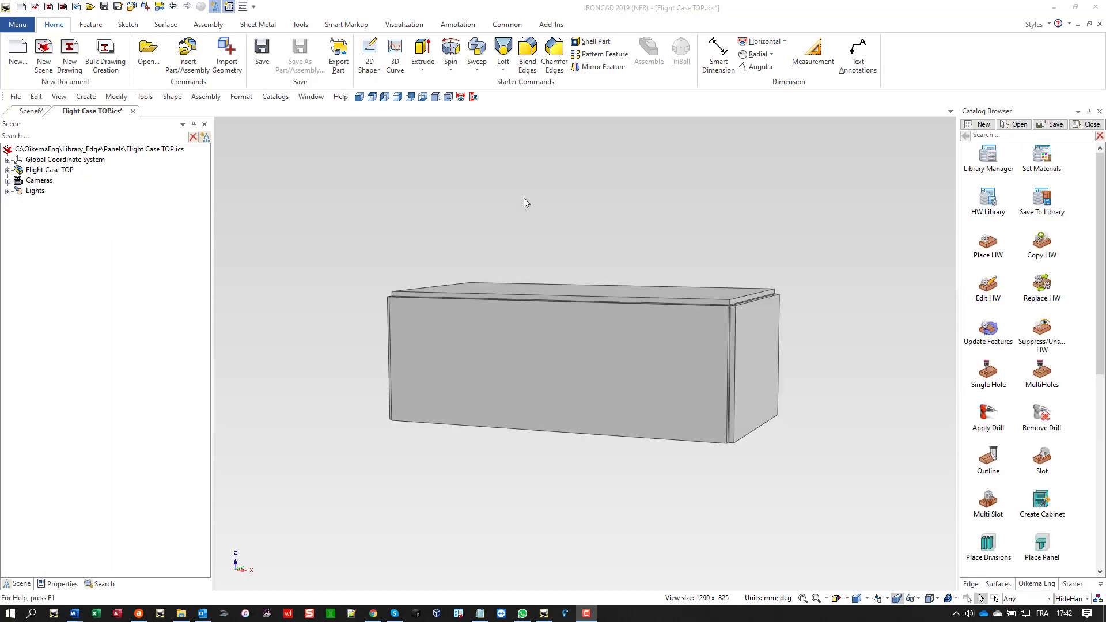
- Open the Cabinet Manager for the Flight Case TOP assembly, review its cabinet parameters, and close it
{"action": "left_click", "coordinate": [50, 170]}
{"action": "right_click", "coordinate": [50, 170]}
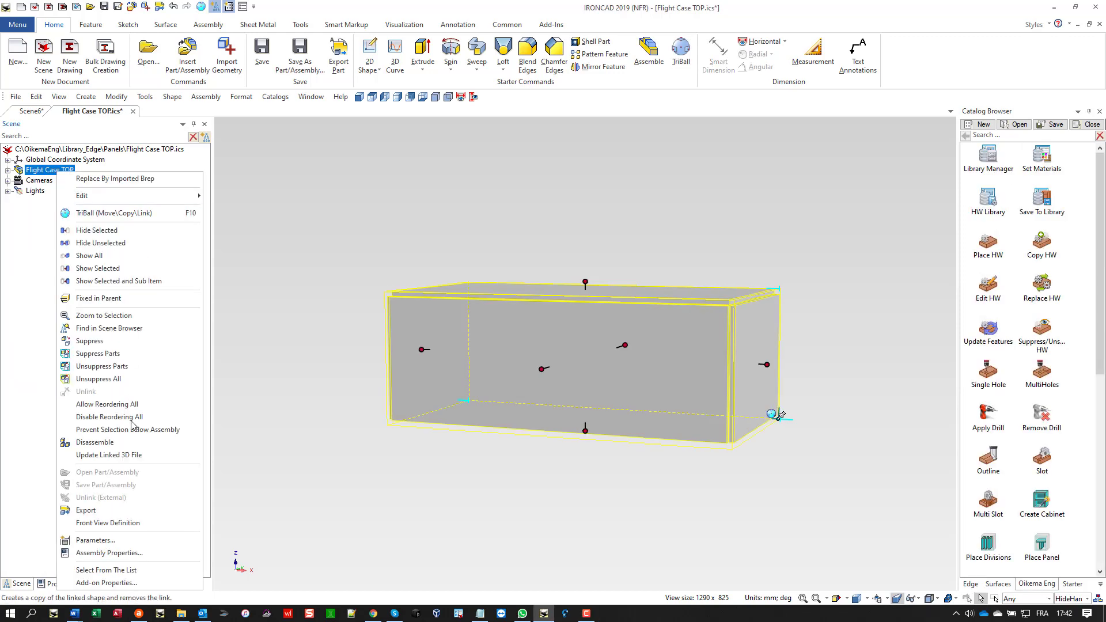
{"action": "left_click", "coordinate": [158, 583]}
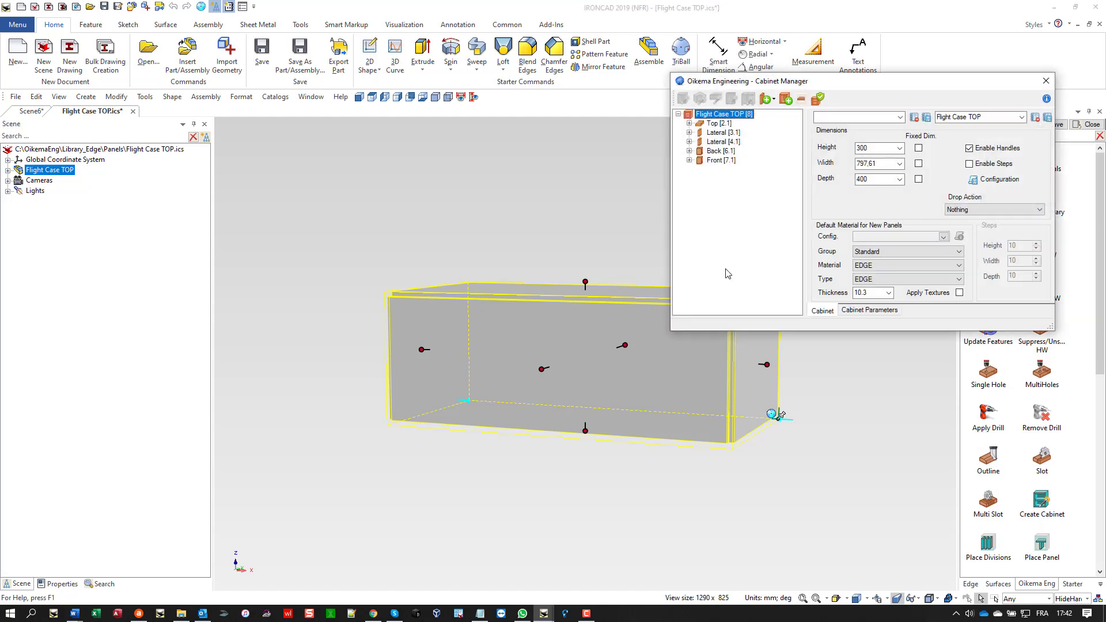
{"action": "left_click", "coordinate": [877, 312]}
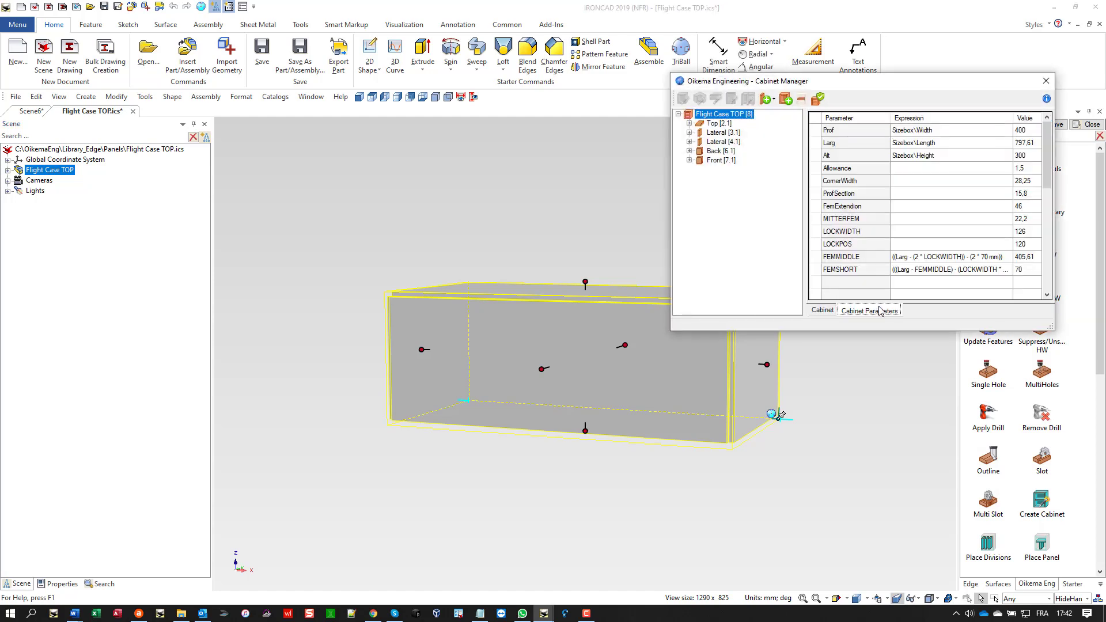
{"action": "left_click", "coordinate": [1046, 81]}
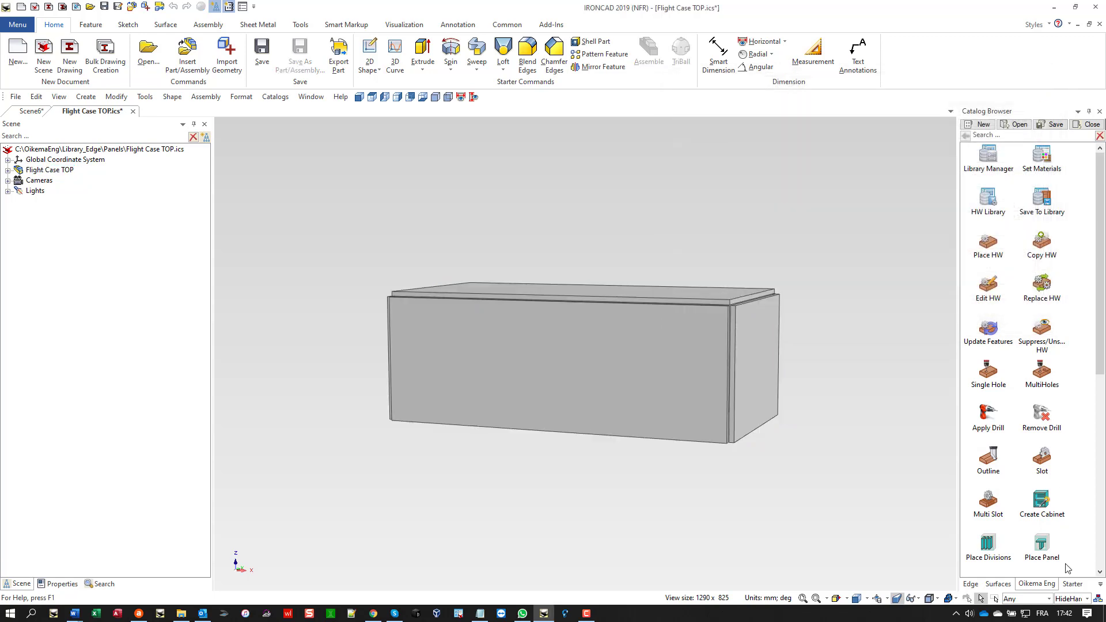
- Switch Flight Case TOP to the Default configuration to show its hardware and update the hardware features
{"action": "left_click", "coordinate": [1088, 600]}
{"action": "left_click", "coordinate": [1075, 572]}
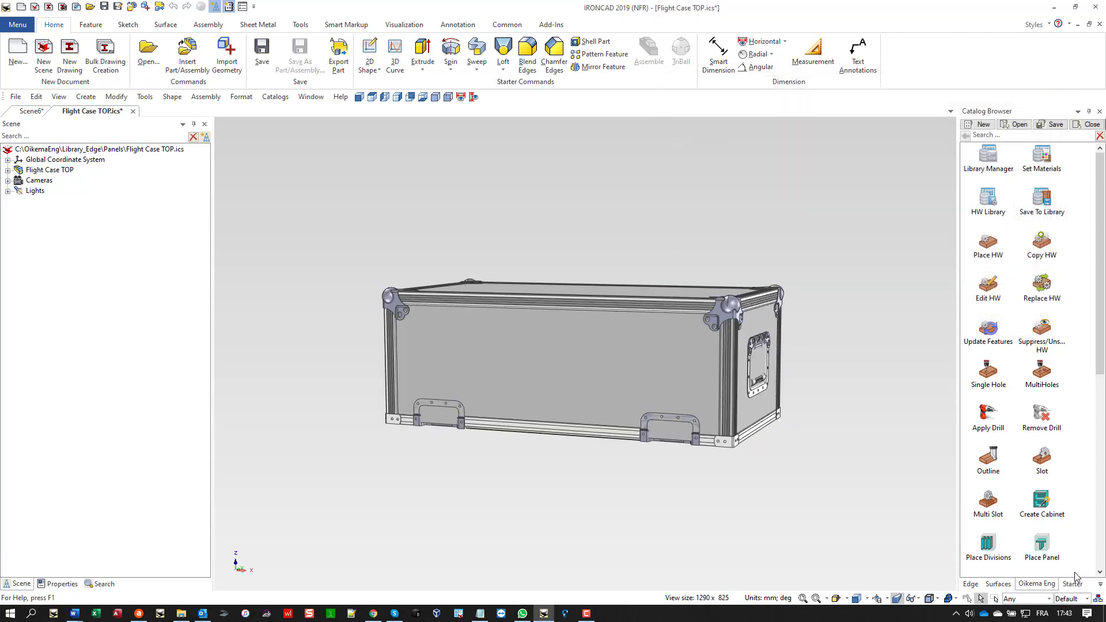
{"action": "scroll", "coordinate": [666, 381], "scroll_direction": "up", "scroll_amount": 2}
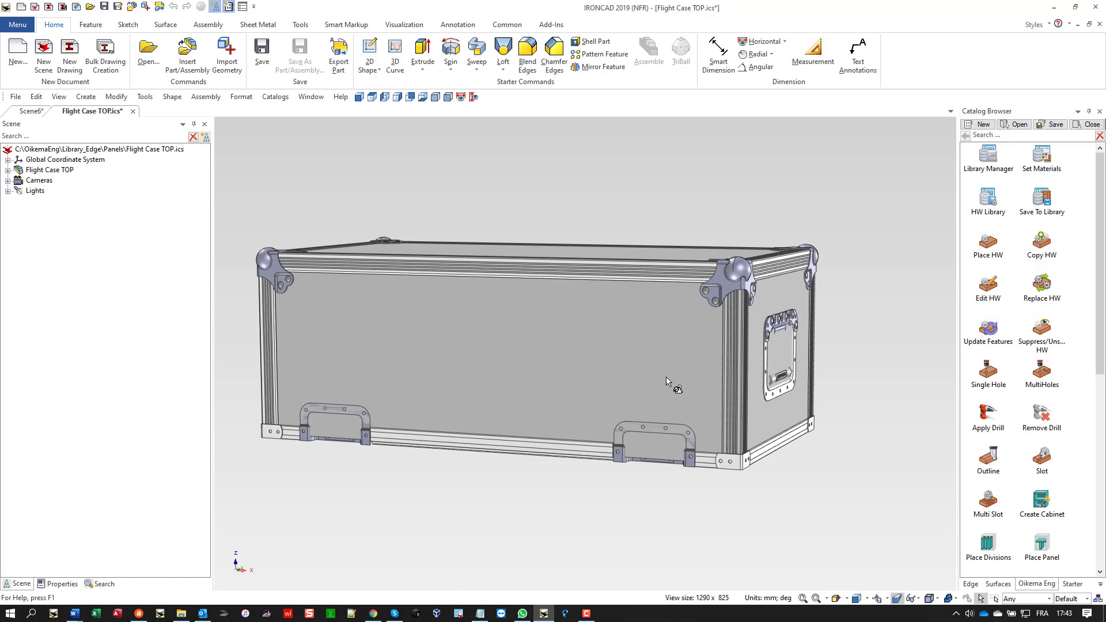
{"action": "left_click", "coordinate": [996, 328]}
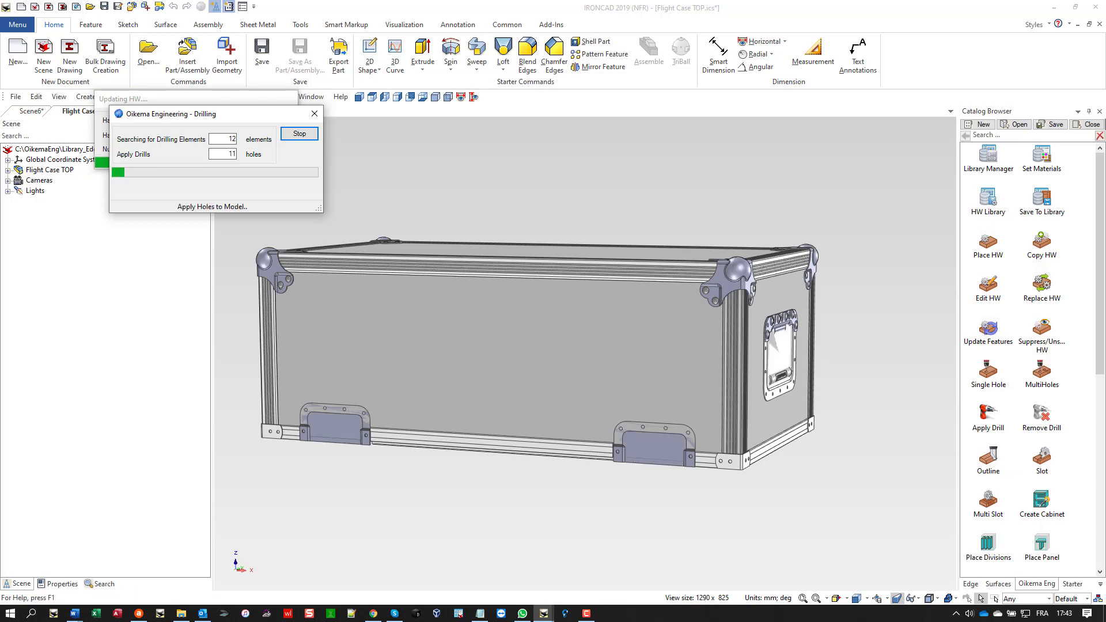
- Show the panels in the HideHardware configuration to inspect their cutouts and holes, and return to the Default configuration
{"action": "left_click", "coordinate": [1086, 600]}
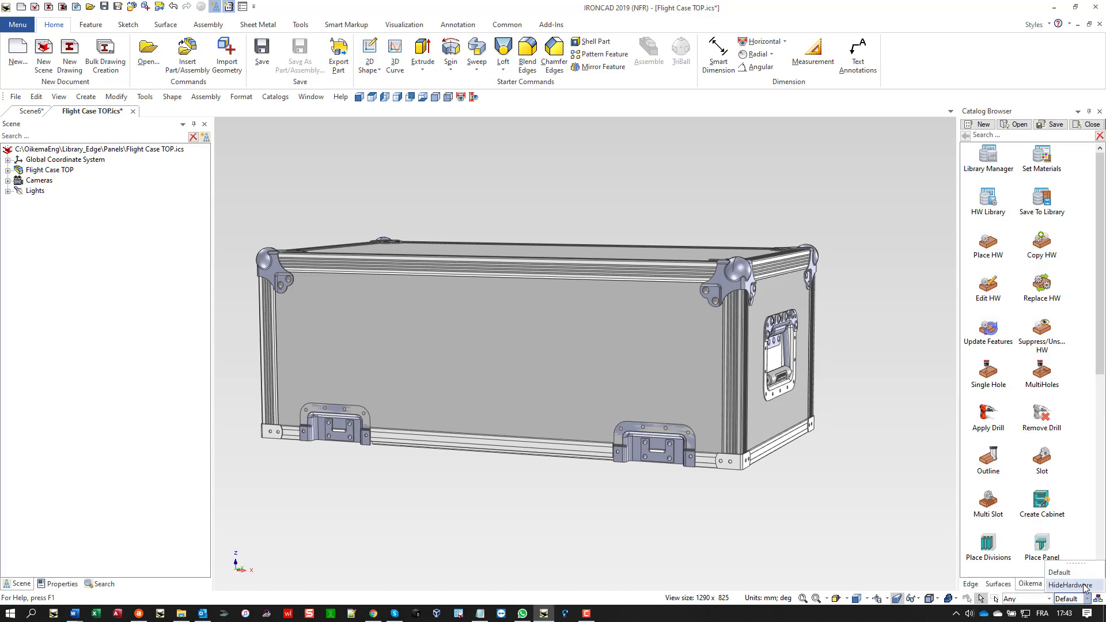
{"action": "left_click", "coordinate": [1072, 575]}
{"action": "left_click", "coordinate": [1081, 600]}
{"action": "left_click", "coordinate": [1080, 587]}
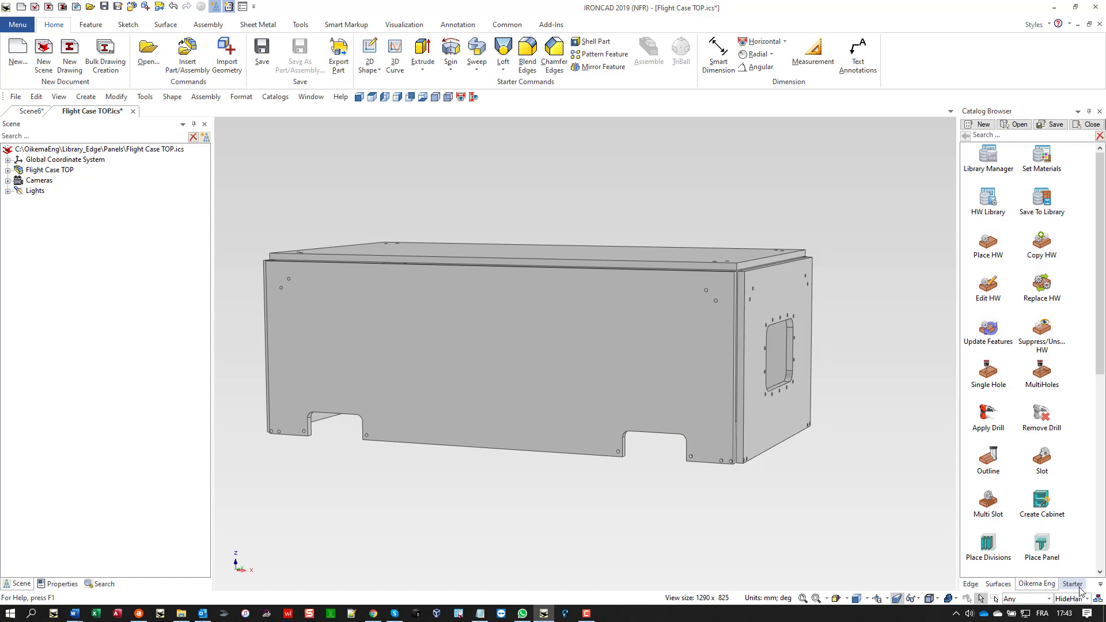
{"action": "left_click", "coordinate": [1083, 599]}
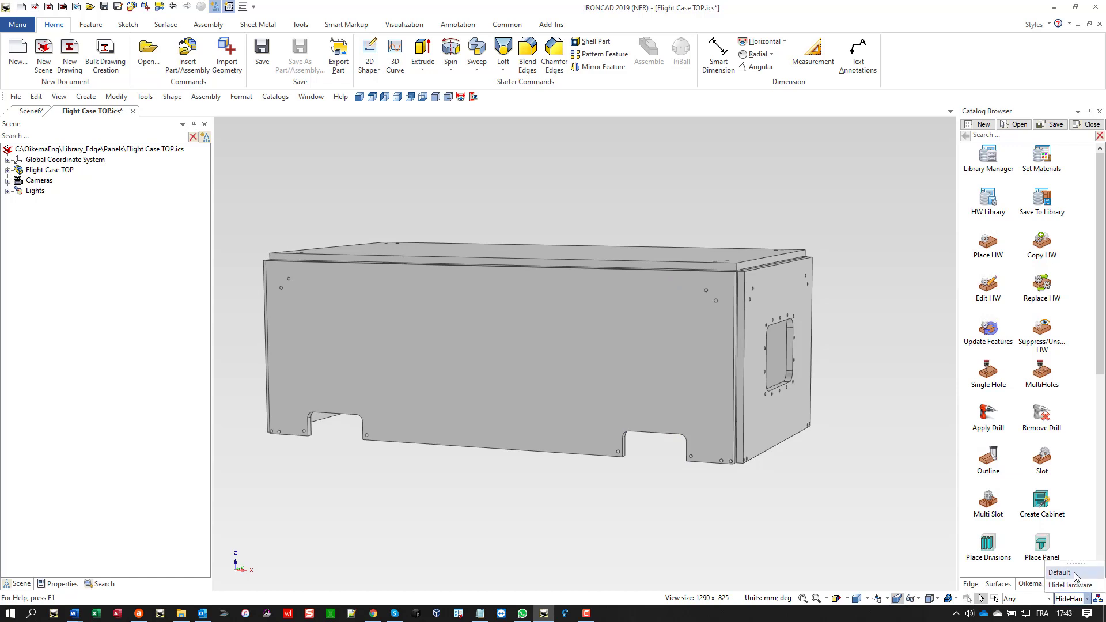
{"action": "left_click", "coordinate": [1073, 573]}
- Open the Flight Case BOT item from the Edge catalog for editing
{"action": "left_click", "coordinate": [971, 584]}
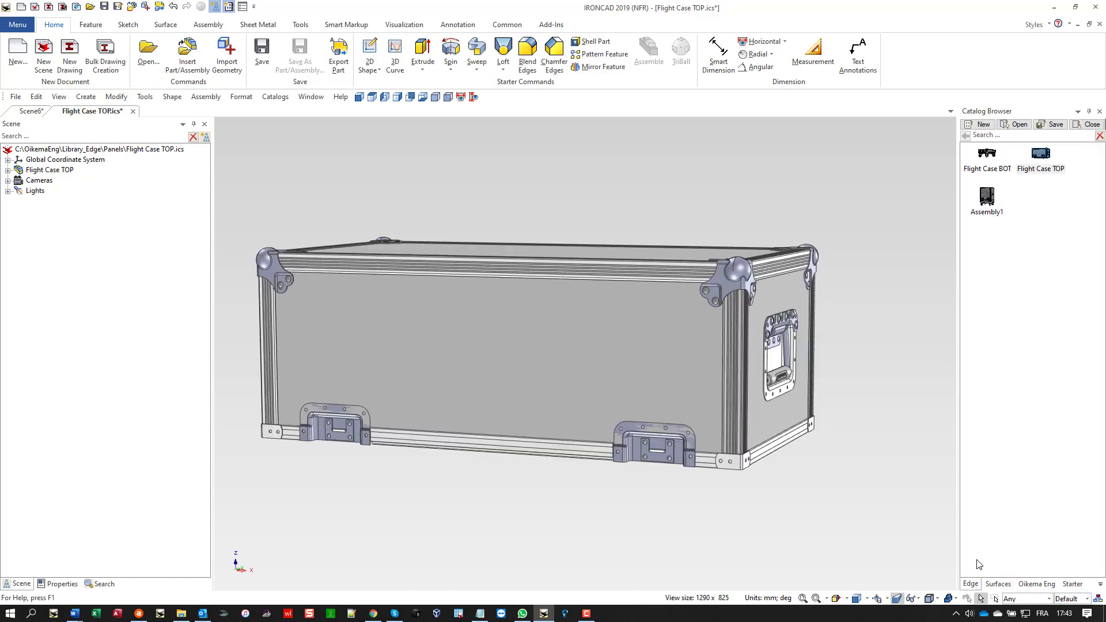
{"action": "left_click", "coordinate": [984, 169]}
{"action": "right_click", "coordinate": [983, 169]}
{"action": "left_click", "coordinate": [1082, 395]}
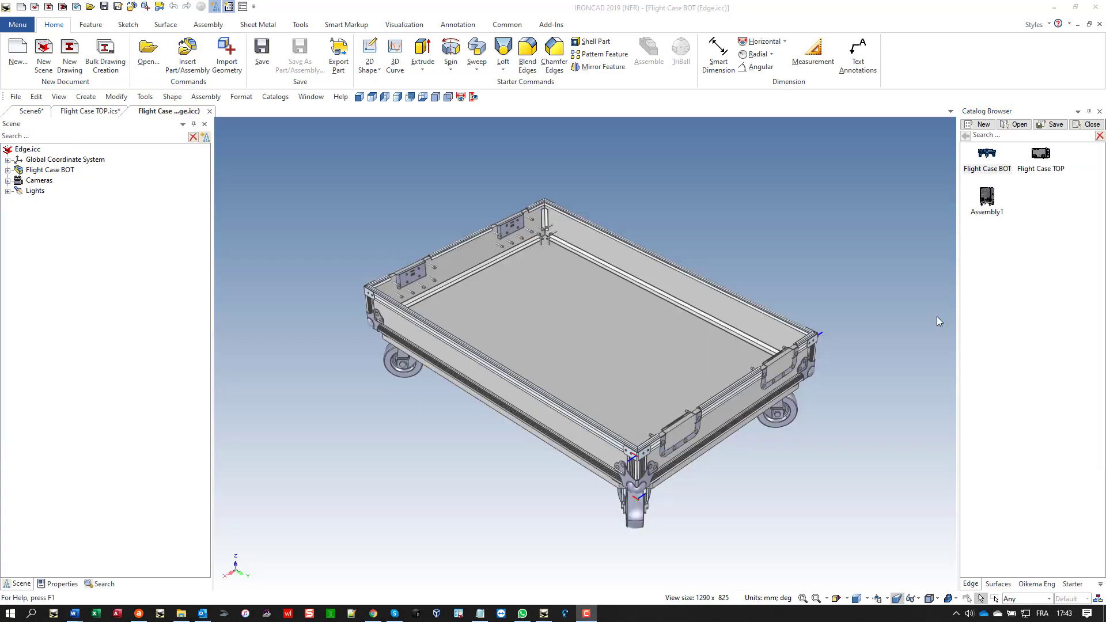
- Shorten the Flight Case BOT assembly using its sizebox handle and update its features to refit the hardware
{"action": "middle_click_drag", "start_coordinate": [570, 444], "coordinate": [604, 414]}
{"action": "scroll", "coordinate": [604, 414], "scroll_direction": "down", "scroll_amount": 2}
{"action": "scroll", "coordinate": [604, 414], "scroll_direction": "up", "scroll_amount": 2}
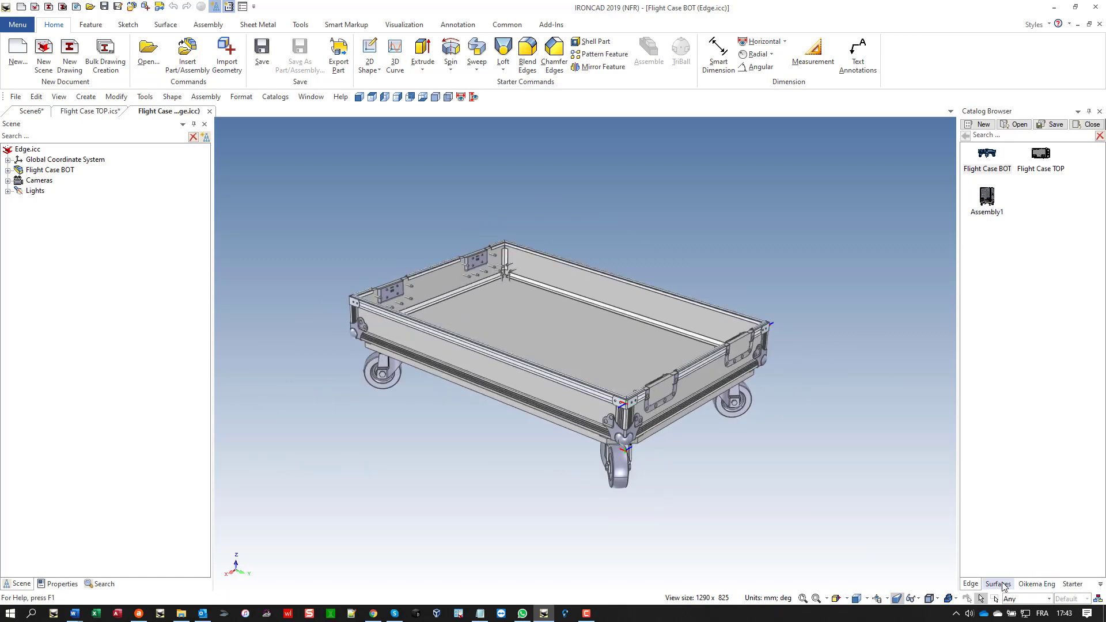
{"action": "middle_click_drag", "start_coordinate": [489, 503], "coordinate": [461, 504]}
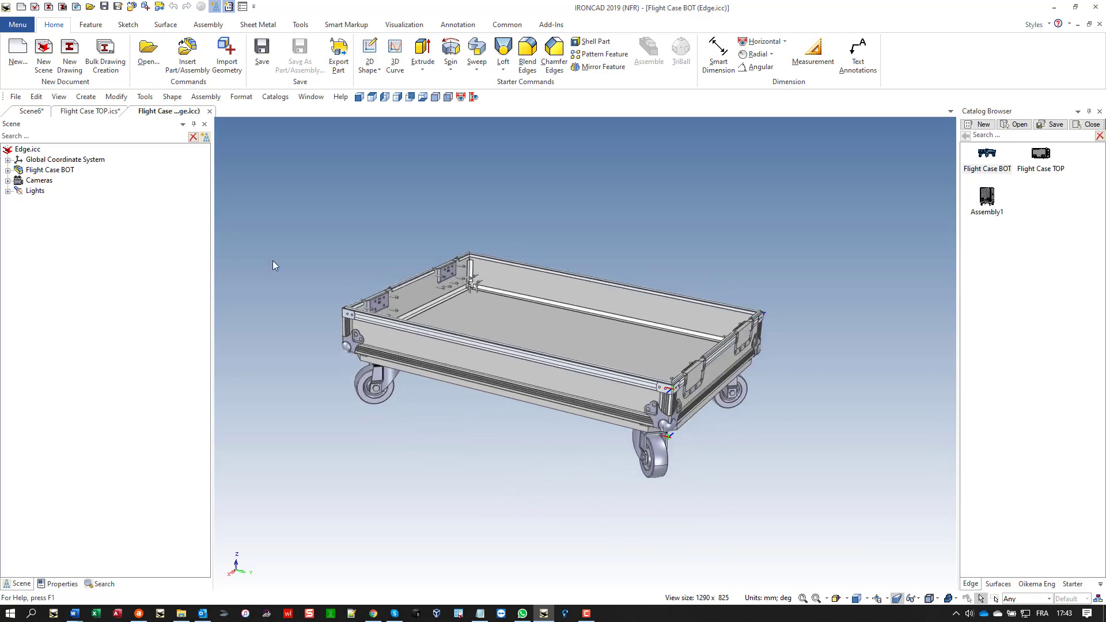
{"action": "left_click", "coordinate": [48, 172]}
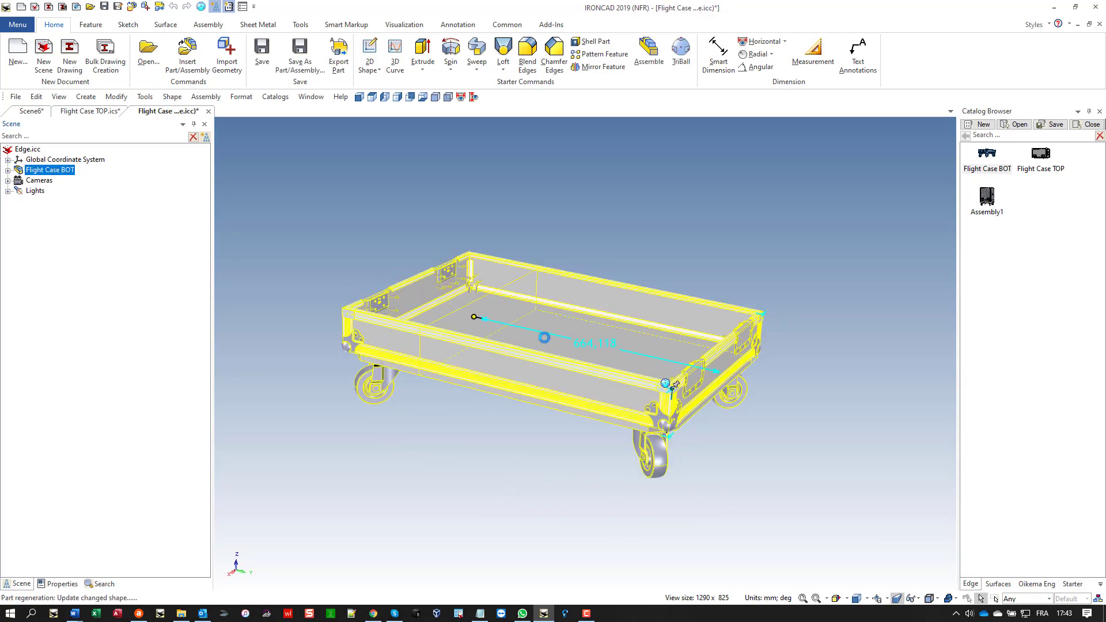
{"action": "left_click", "coordinate": [817, 392]}
{"action": "left_click", "coordinate": [1037, 583]}
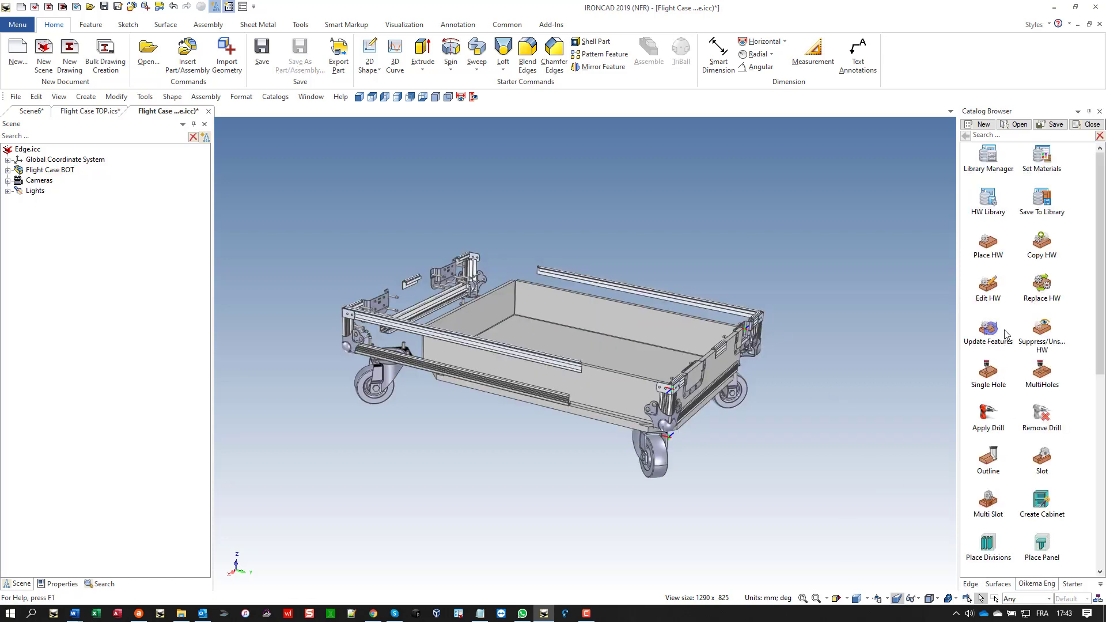
{"action": "left_click", "coordinate": [995, 332]}
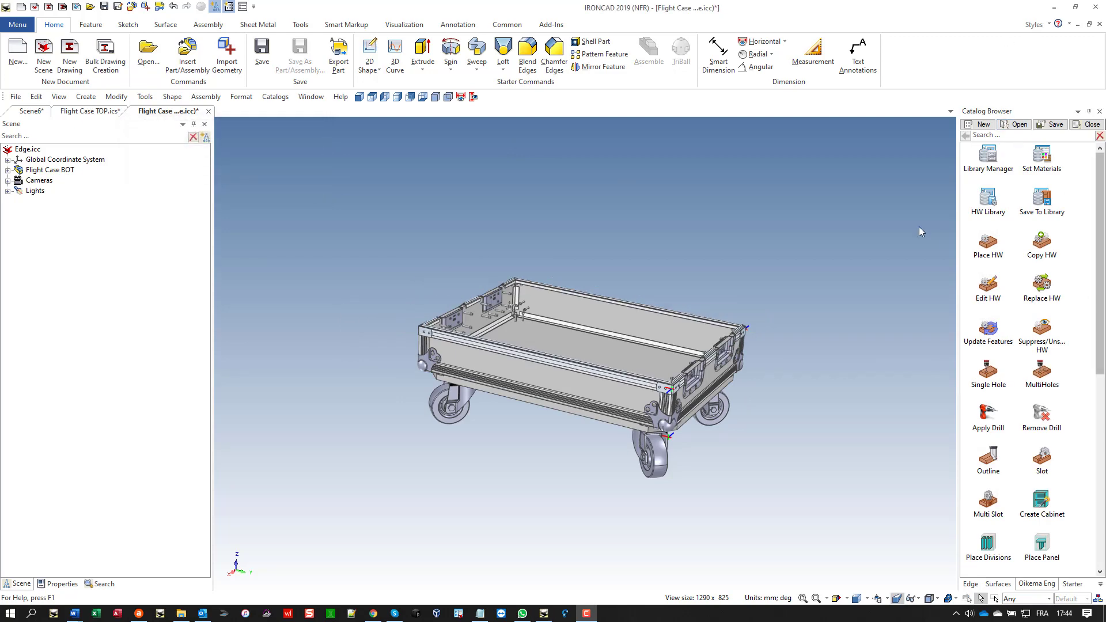
- Open the Flight Case TOP item from the Edge catalog for editing and inspect it from the front and sides
{"action": "middle_click_drag", "start_coordinate": [766, 358], "coordinate": [555, 336]}
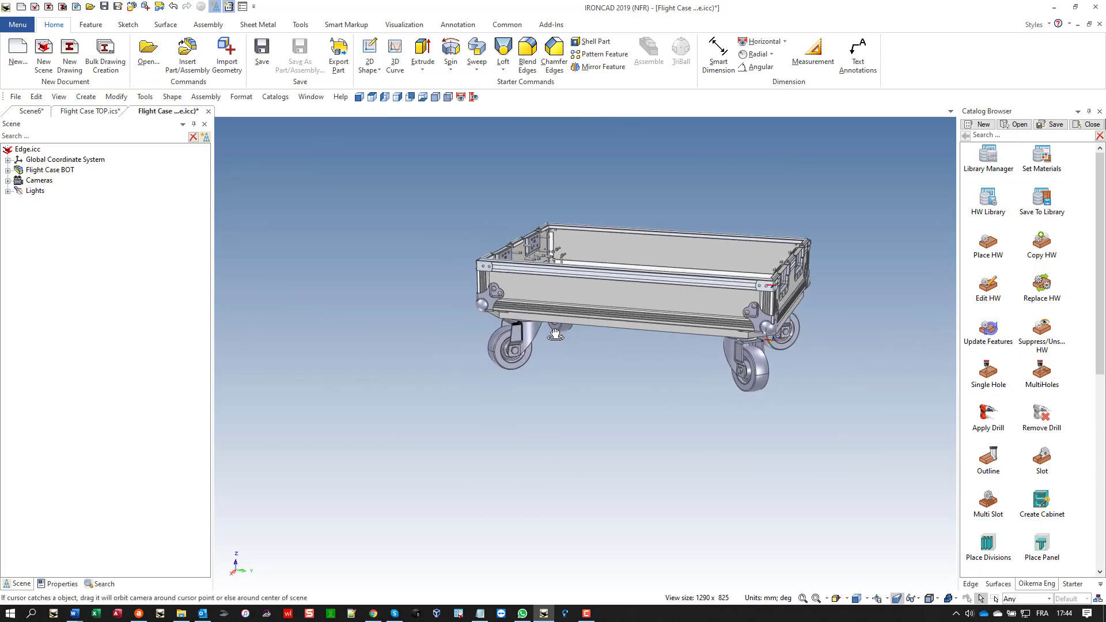
{"action": "scroll", "coordinate": [729, 311], "scroll_direction": "up", "scroll_amount": 3}
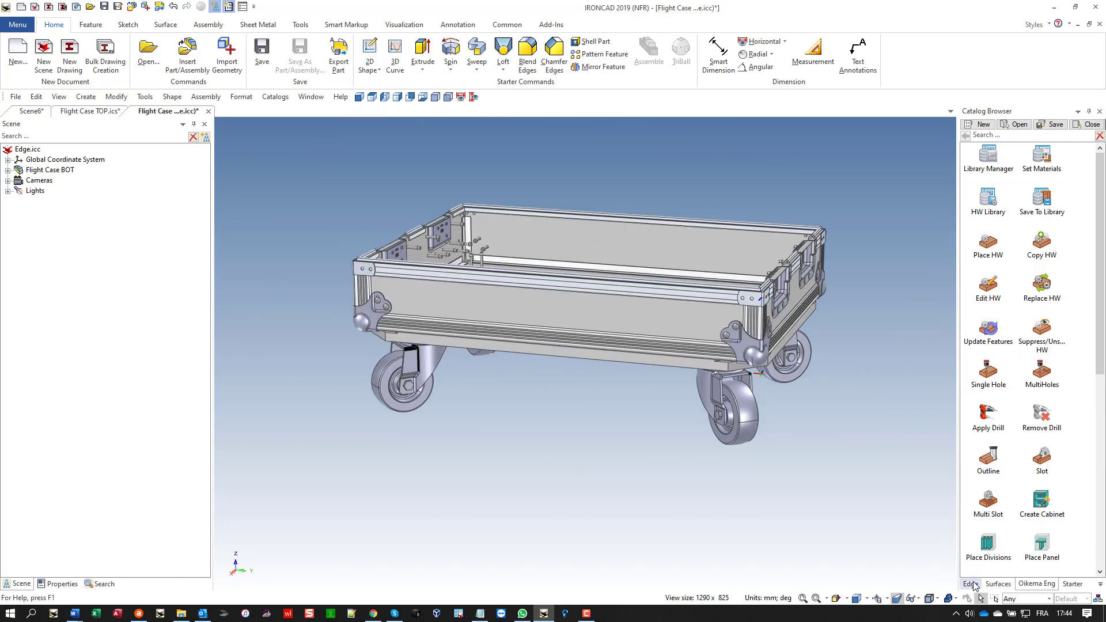
{"action": "left_click", "coordinate": [972, 585]}
{"action": "right_click", "coordinate": [1040, 157]}
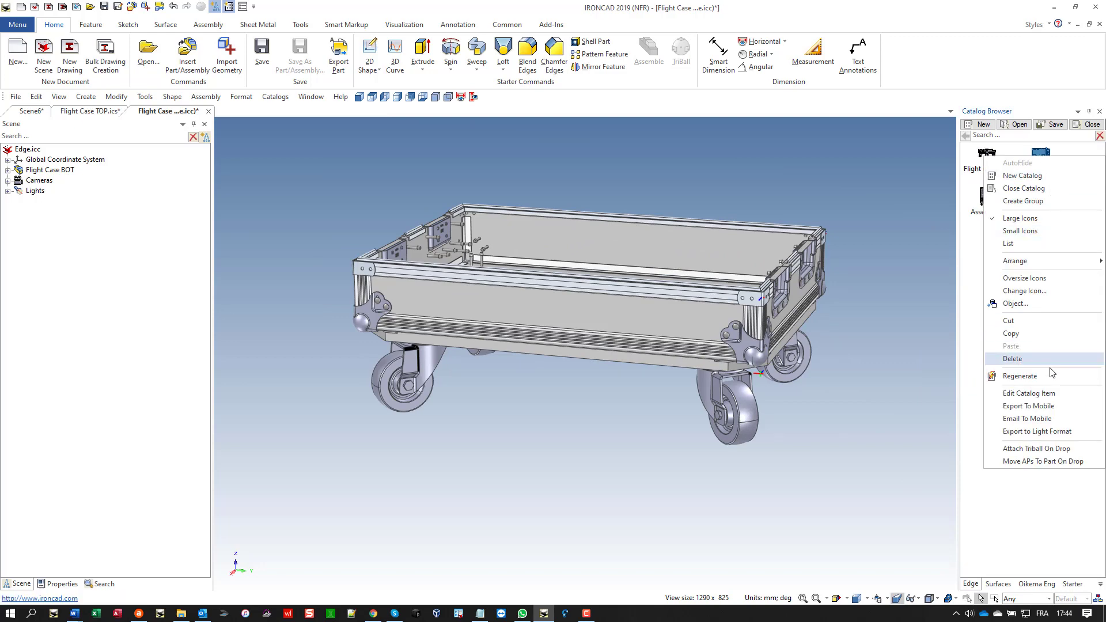
{"action": "left_click", "coordinate": [1047, 396]}
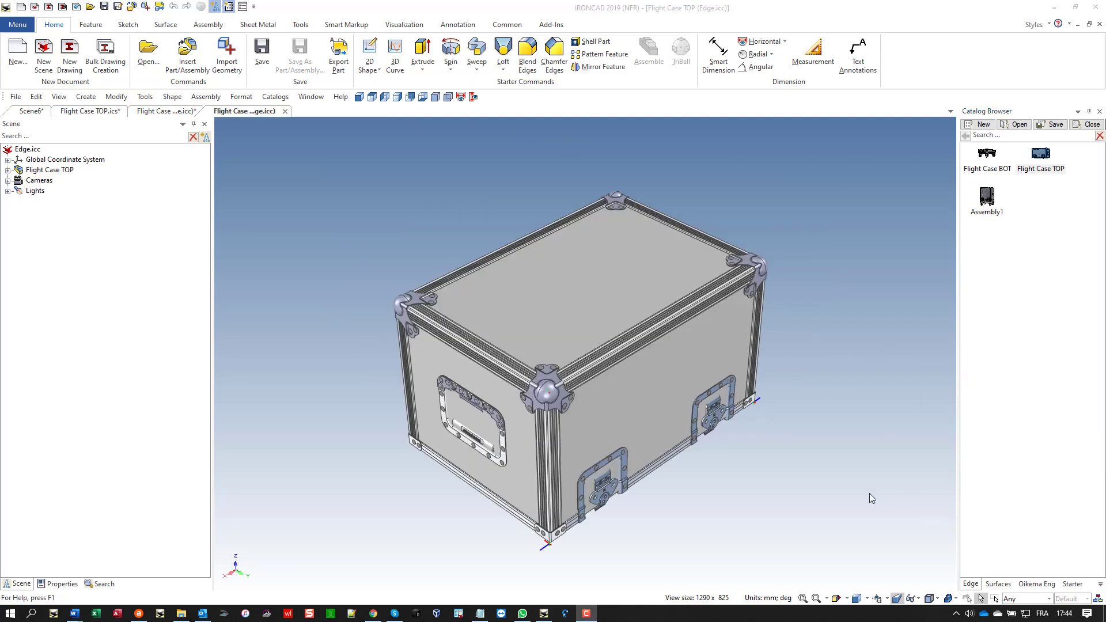
{"action": "middle_click_drag", "start_coordinate": [870, 493], "coordinate": [588, 391]}
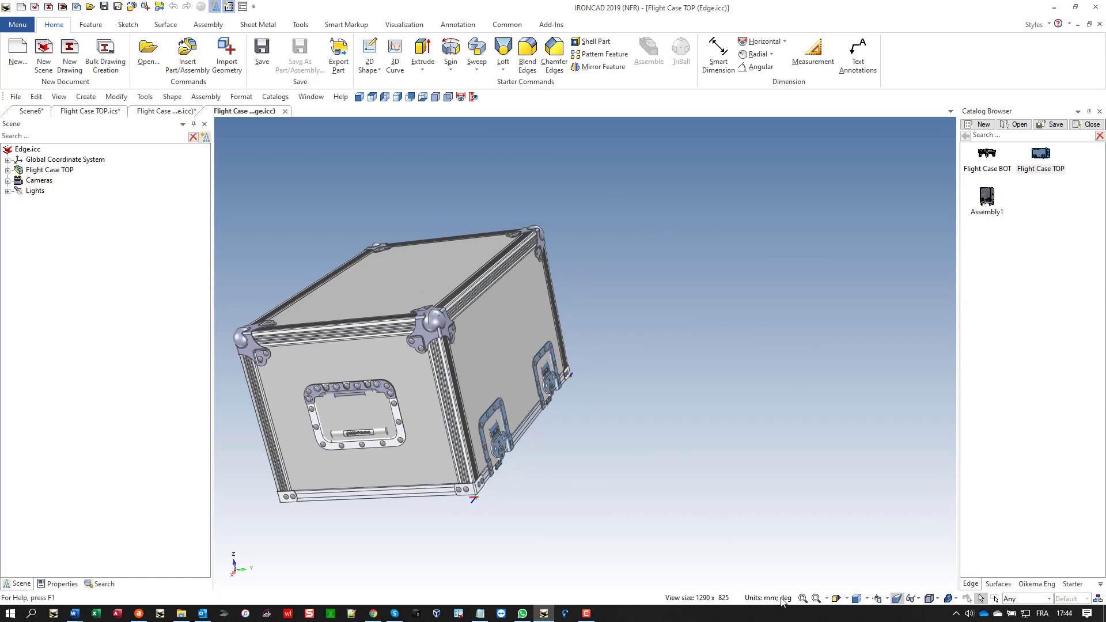
{"action": "left_click", "coordinate": [803, 598]}
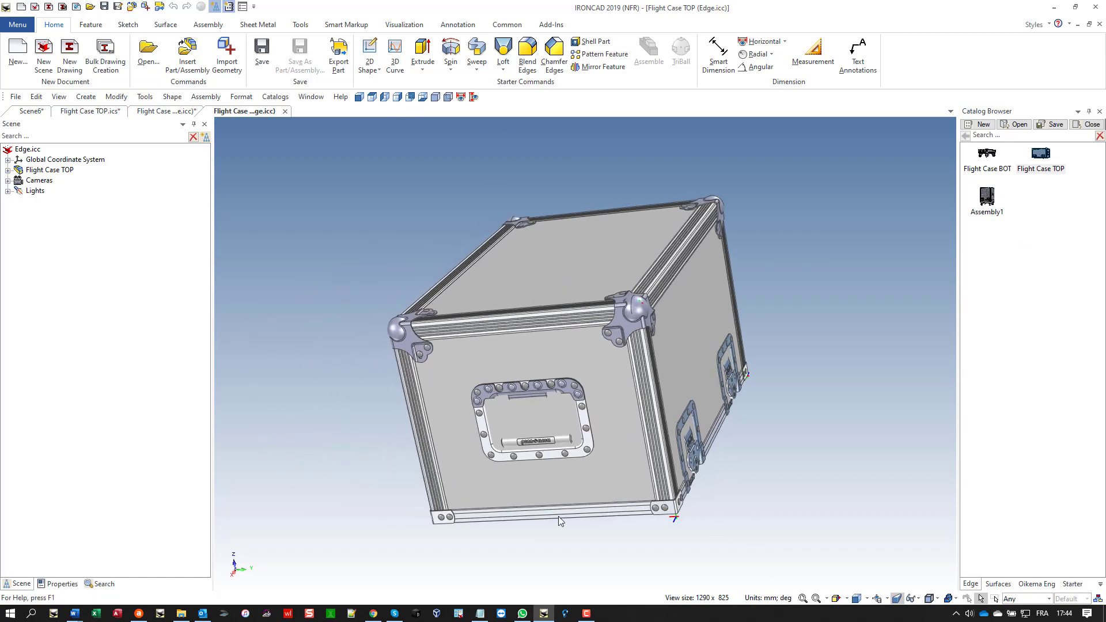
{"action": "left_click", "coordinate": [359, 97]}
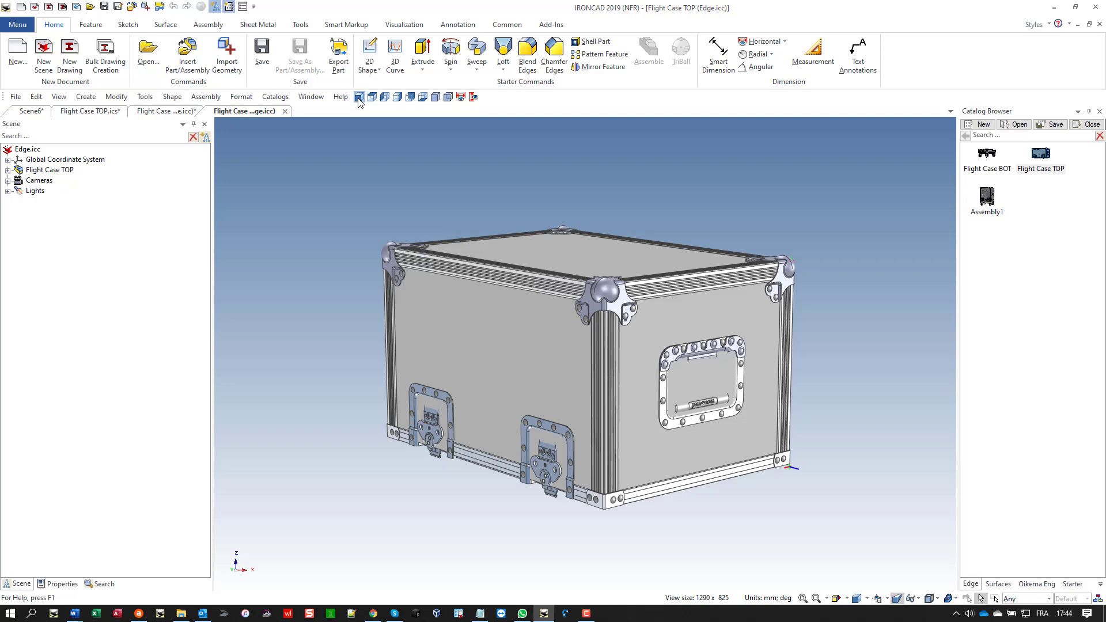
{"action": "key", "text": "F3"}
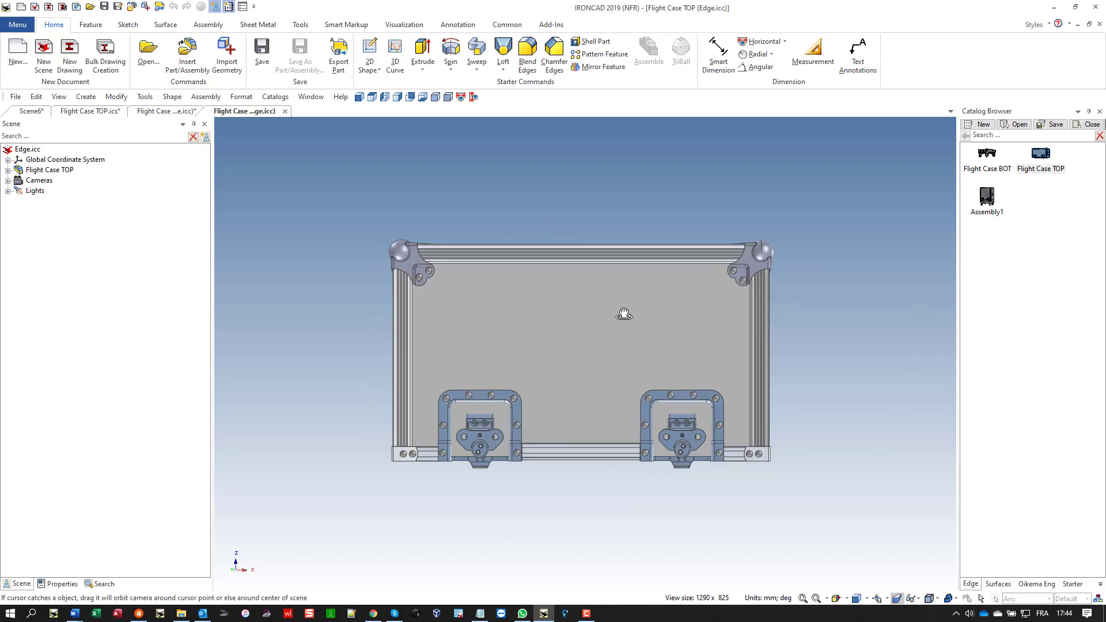
{"action": "left_click_drag", "start_coordinate": [624, 317], "coordinate": [506, 333]}
{"action": "mouse_move", "coordinate": [603, 366]}
{"action": "left_mouse_down"}
{"action": "mouse_move", "coordinate": [600, 248]}
{"action": "mouse_move", "coordinate": [591, 259]}
{"action": "mouse_move", "coordinate": [687, 340]}
{"action": "mouse_move", "coordinate": [676, 379]}
{"action": "mouse_move", "coordinate": [694, 364]}
{"action": "mouse_move", "coordinate": [603, 361]}
{"action": "left_mouse_up"}
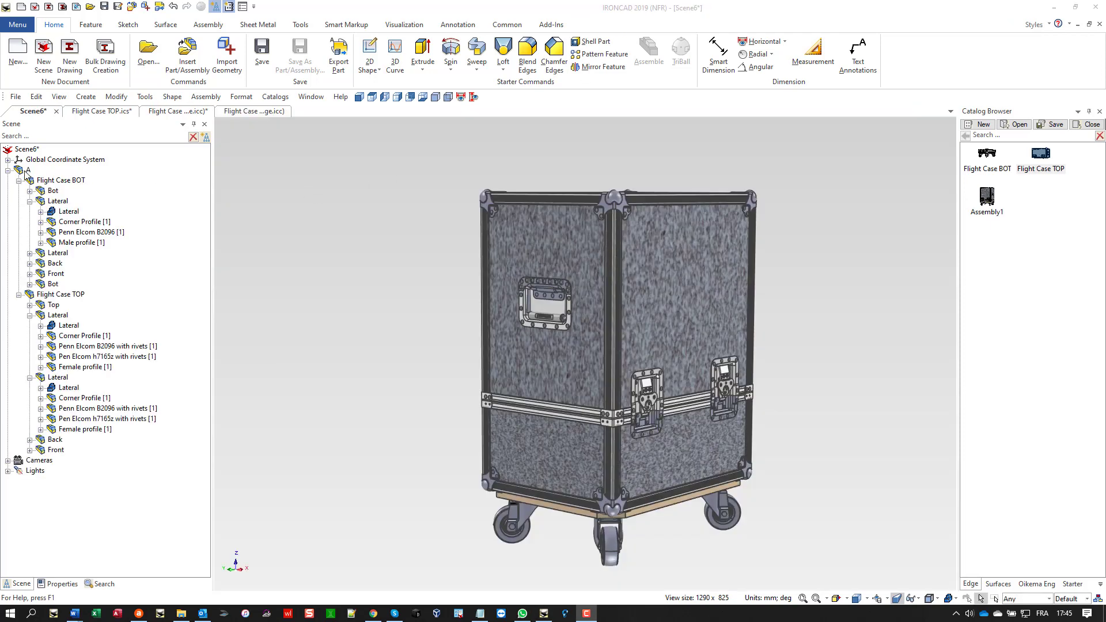
- Open the Cabinet Manager for assembly A in Scene6, review the Flight Case BOT and Flight Case TOP subcabinets, and close it
{"action": "right_click", "coordinate": [26, 171]}
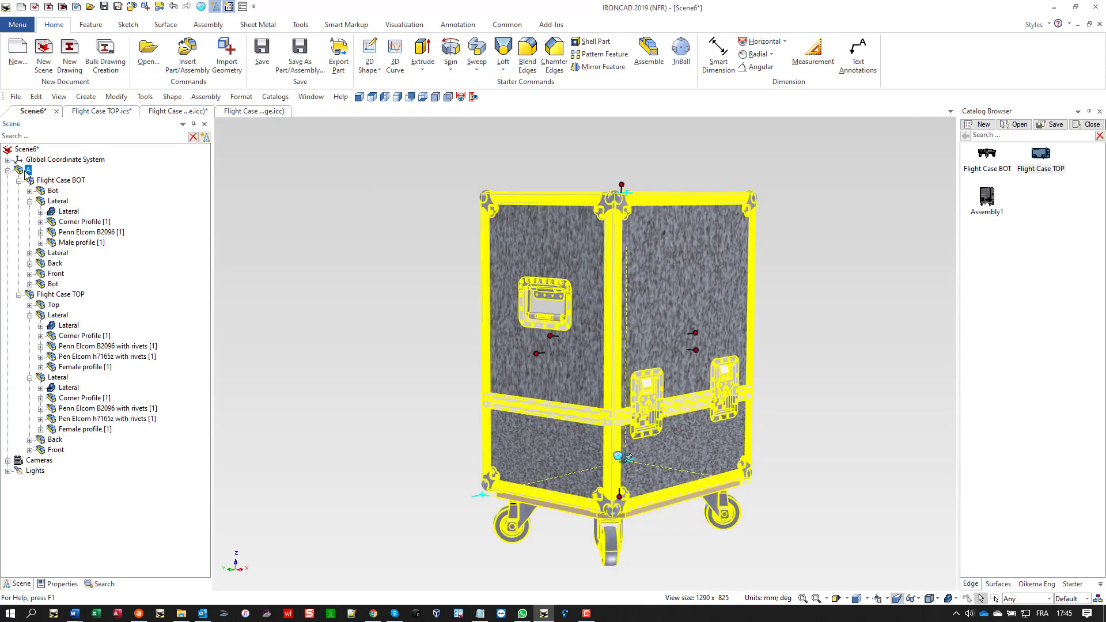
{"action": "left_click", "coordinate": [65, 430]}
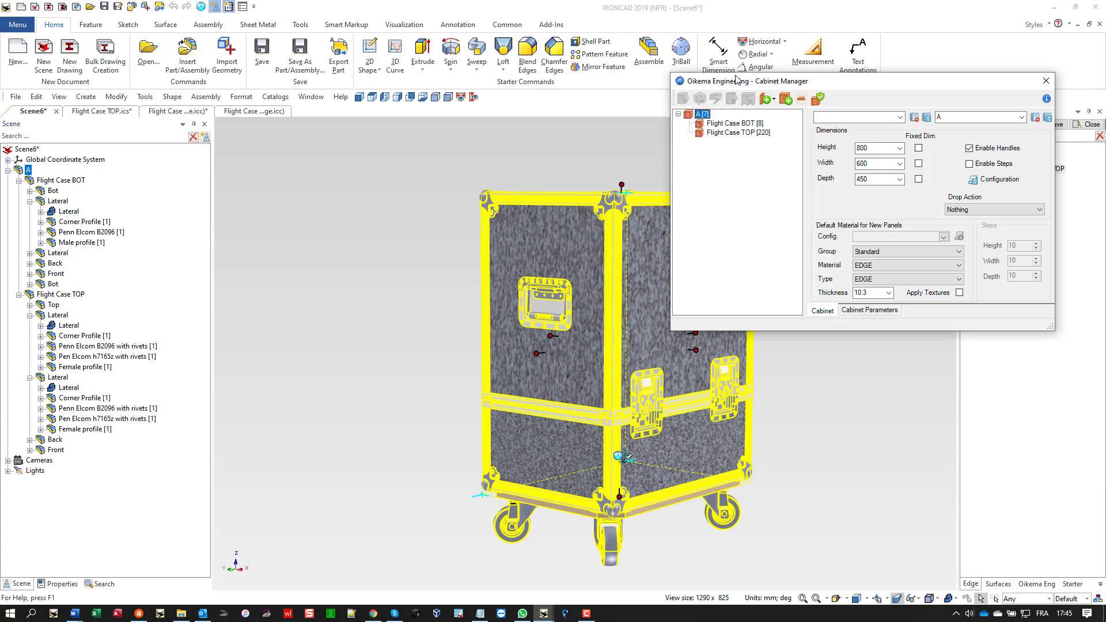
{"action": "left_click", "coordinate": [744, 123]}
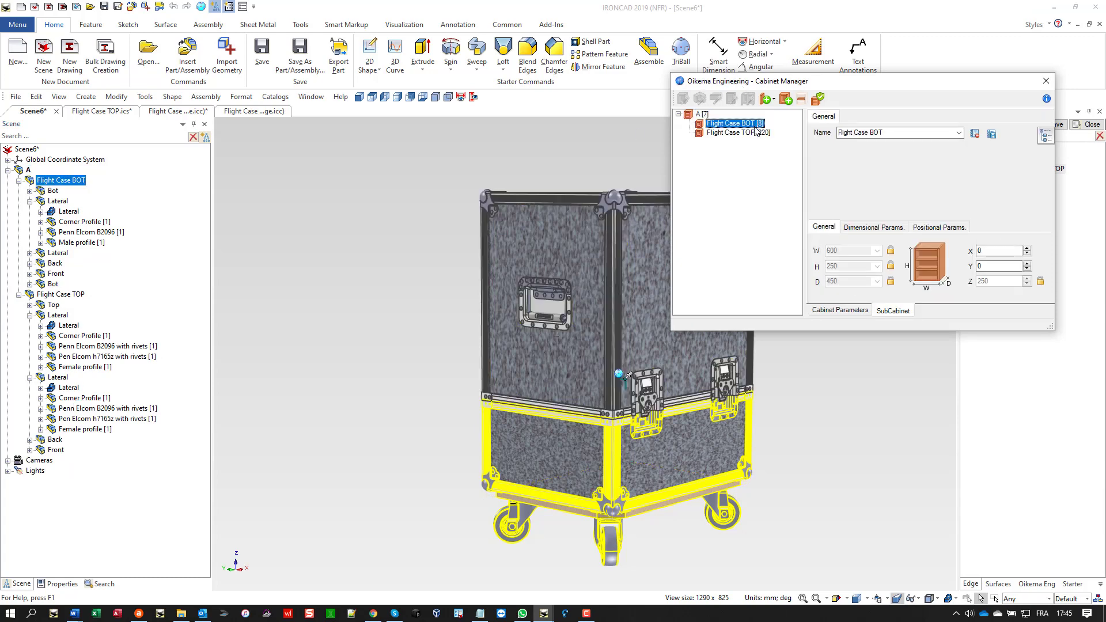
{"action": "left_click", "coordinate": [755, 133]}
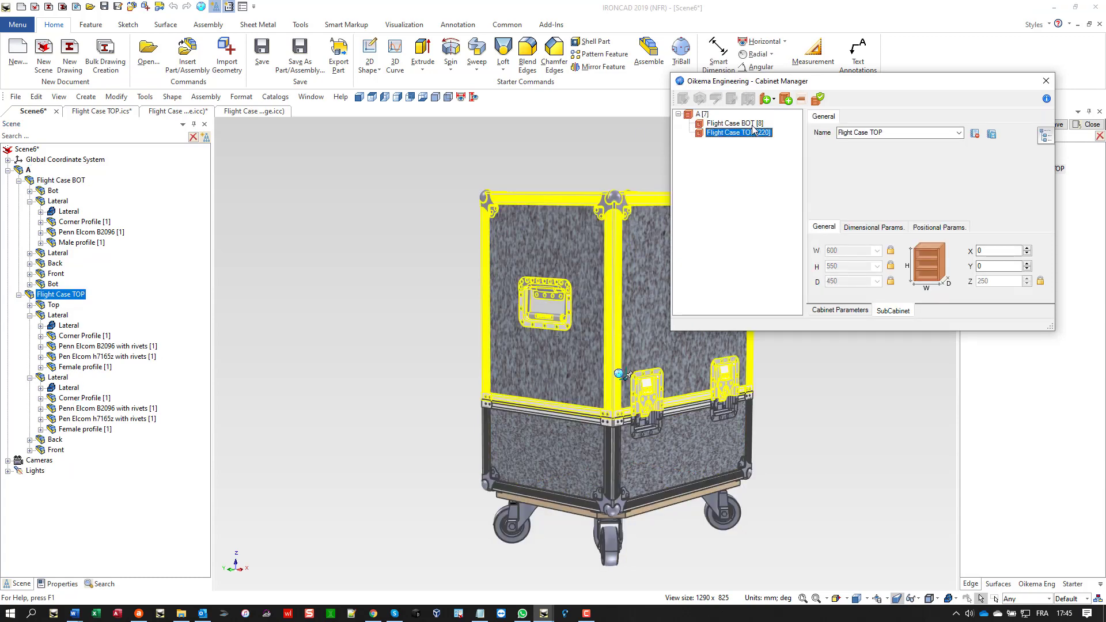
{"action": "left_click", "coordinate": [749, 124]}
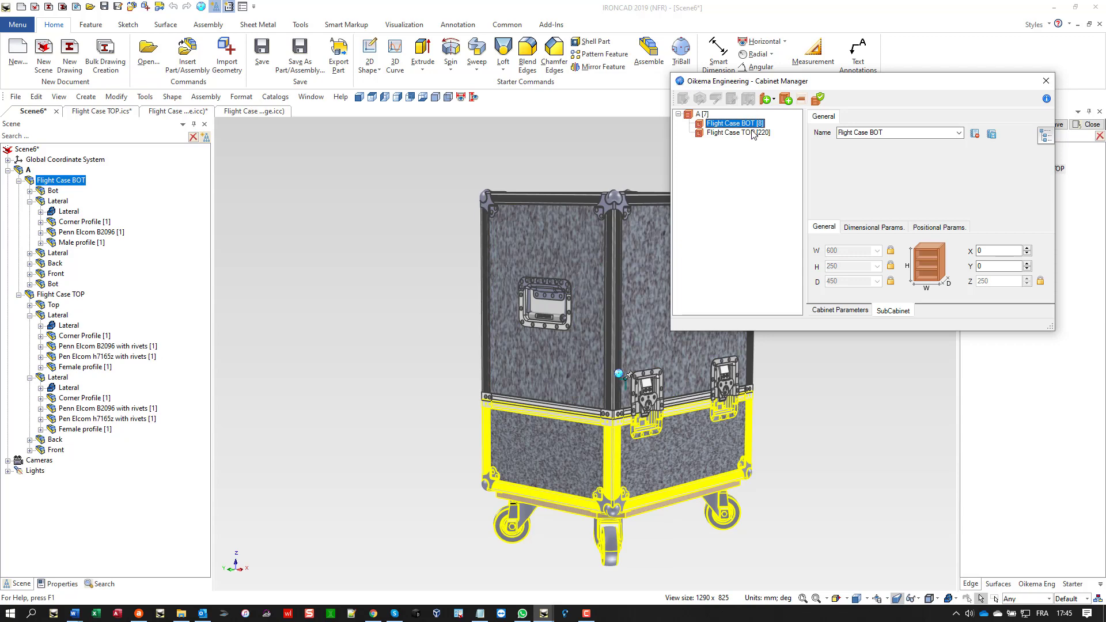
{"action": "left_click", "coordinate": [753, 133]}
{"action": "left_click", "coordinate": [1048, 77]}
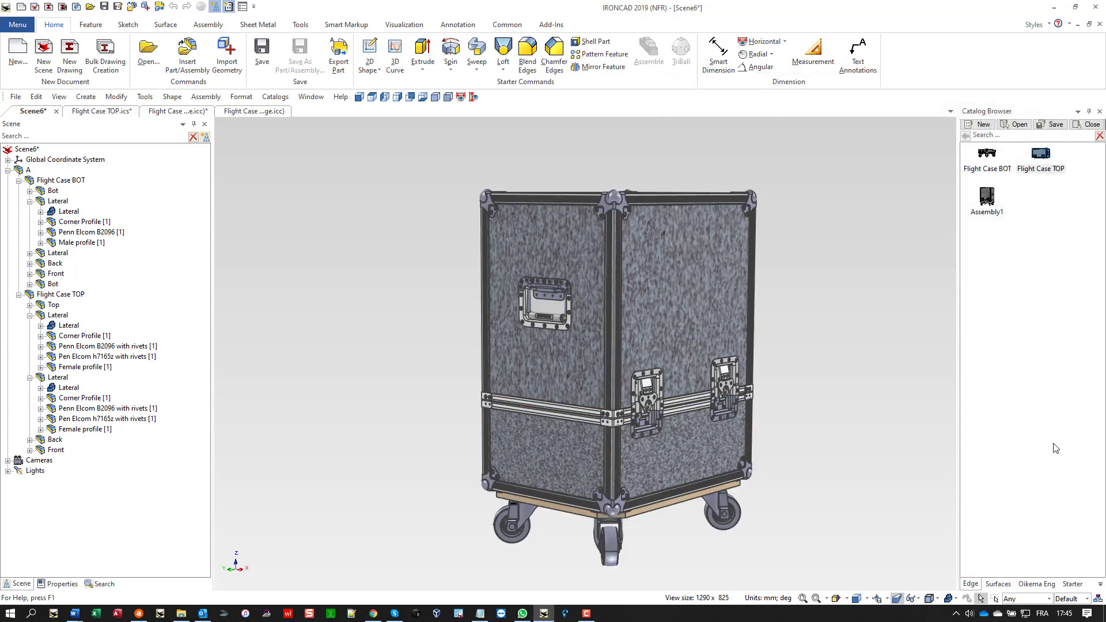
- Activate the HideTop configuration to examine the inside of the bottom case, and restore the Default configuration
{"action": "left_click", "coordinate": [1087, 599]}
{"action": "left_click", "coordinate": [1071, 584]}
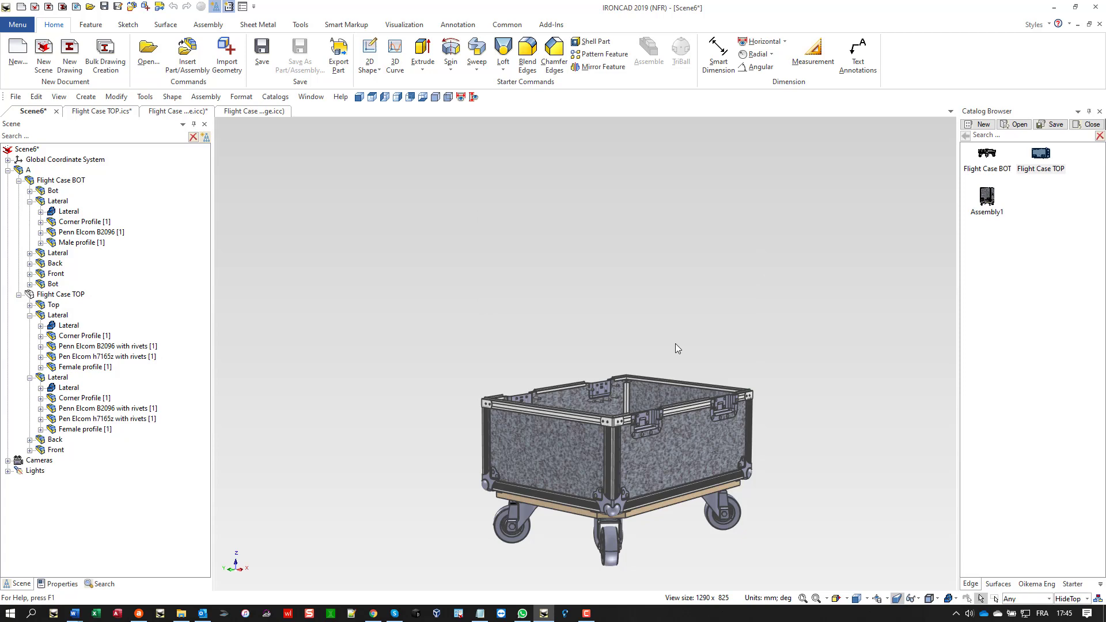
{"action": "middle_click_drag", "start_coordinate": [656, 477], "coordinate": [659, 524]}
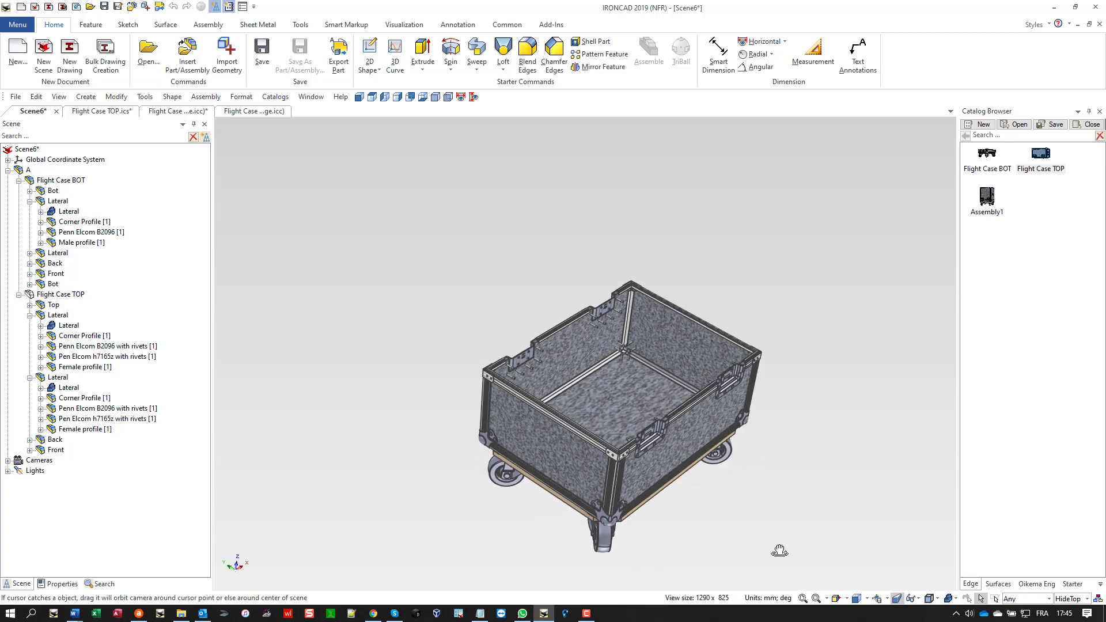
{"action": "left_click", "coordinate": [1087, 599]}
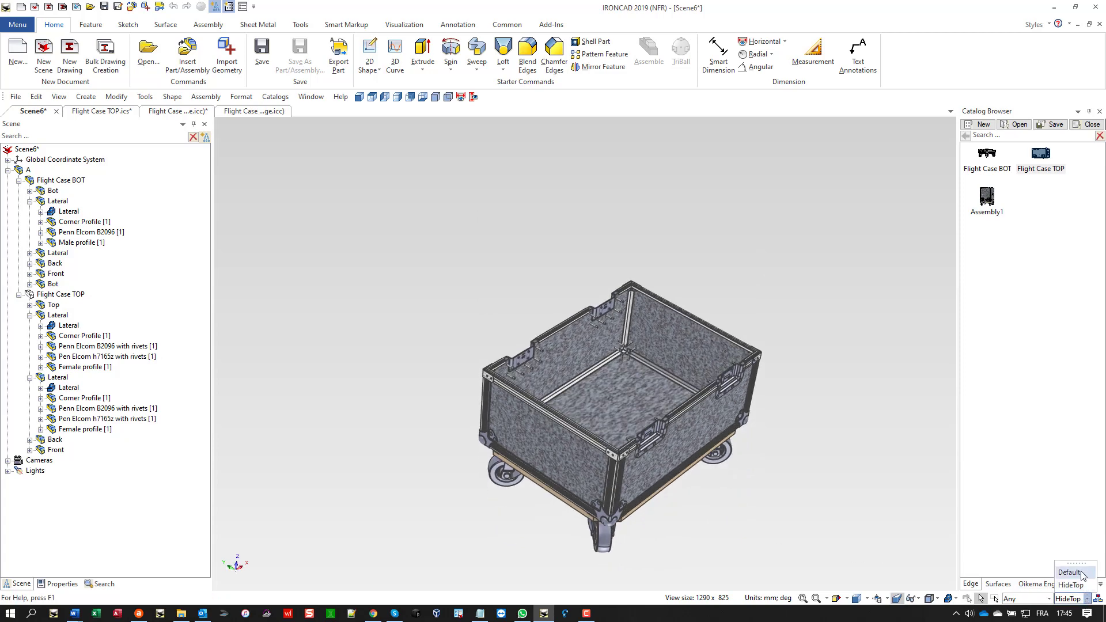
{"action": "left_click", "coordinate": [1069, 574]}
{"action": "middle_click_drag", "start_coordinate": [715, 476], "coordinate": [721, 415]}
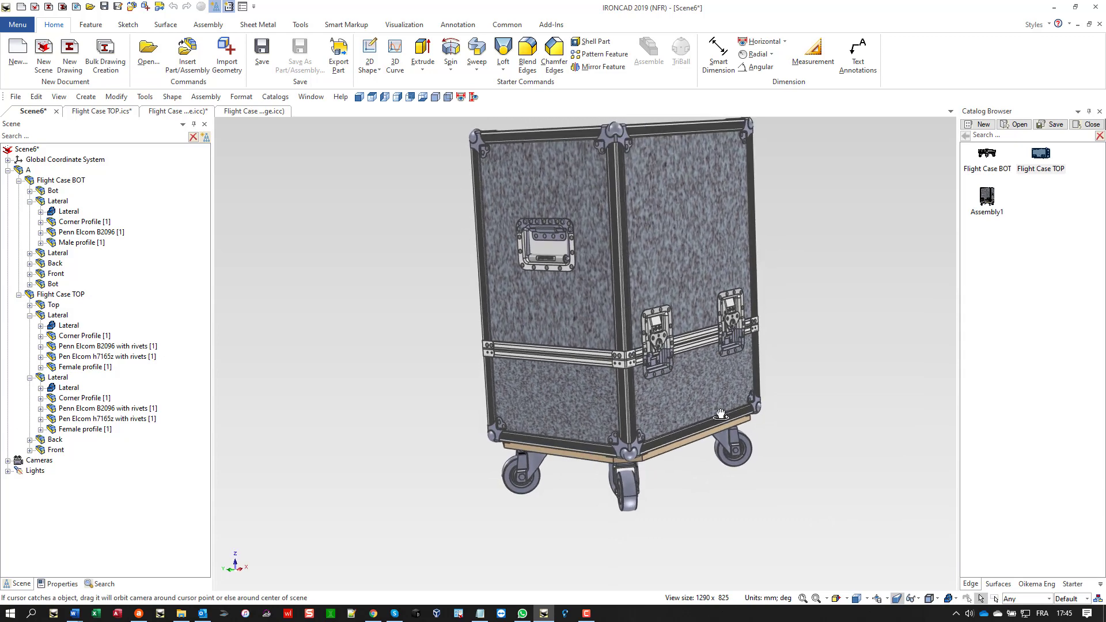
- Set BOTHEIGHT to 150 in the cabinet parameters of assembly A and update its features to refit the hardware
{"action": "left_click", "coordinate": [805, 599]}
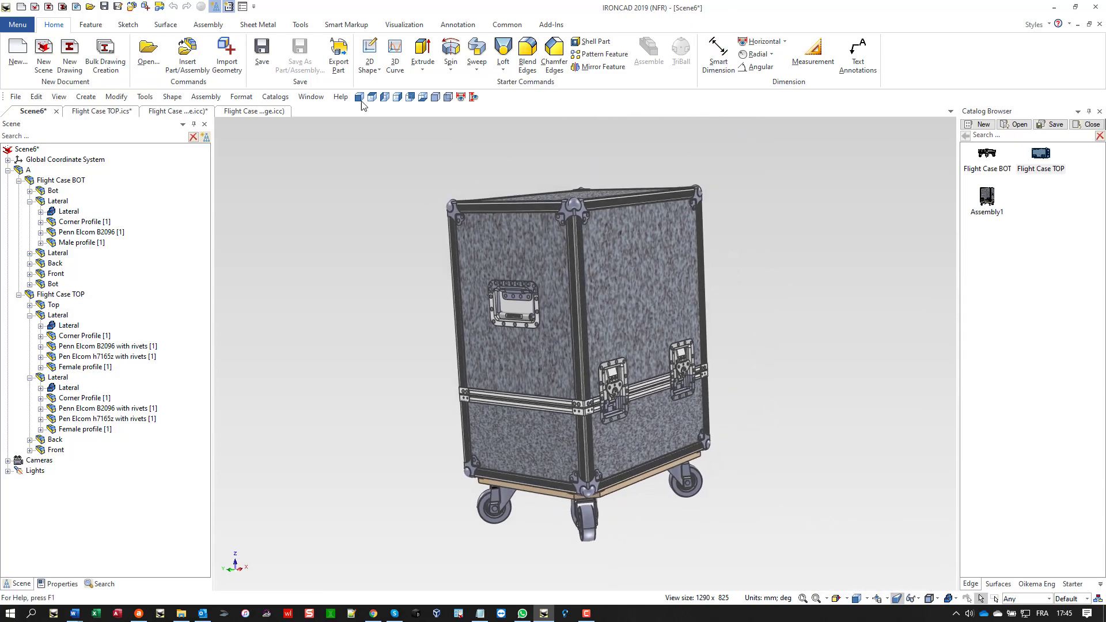
{"action": "left_click", "coordinate": [359, 97]}
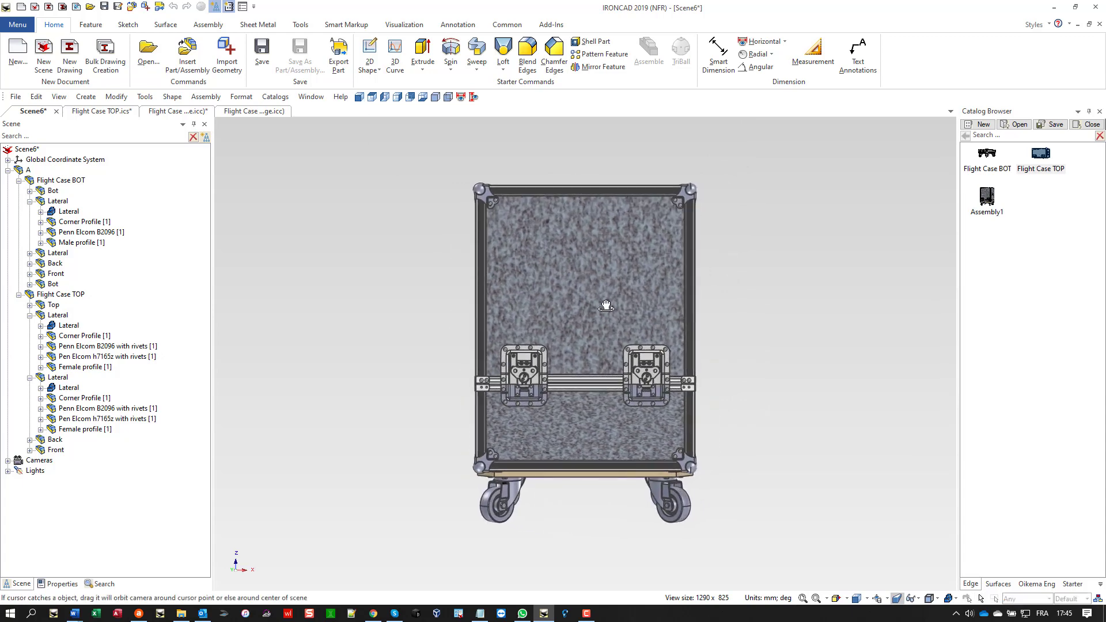
{"action": "left_click_drag", "start_coordinate": [605, 307], "coordinate": [587, 310]}
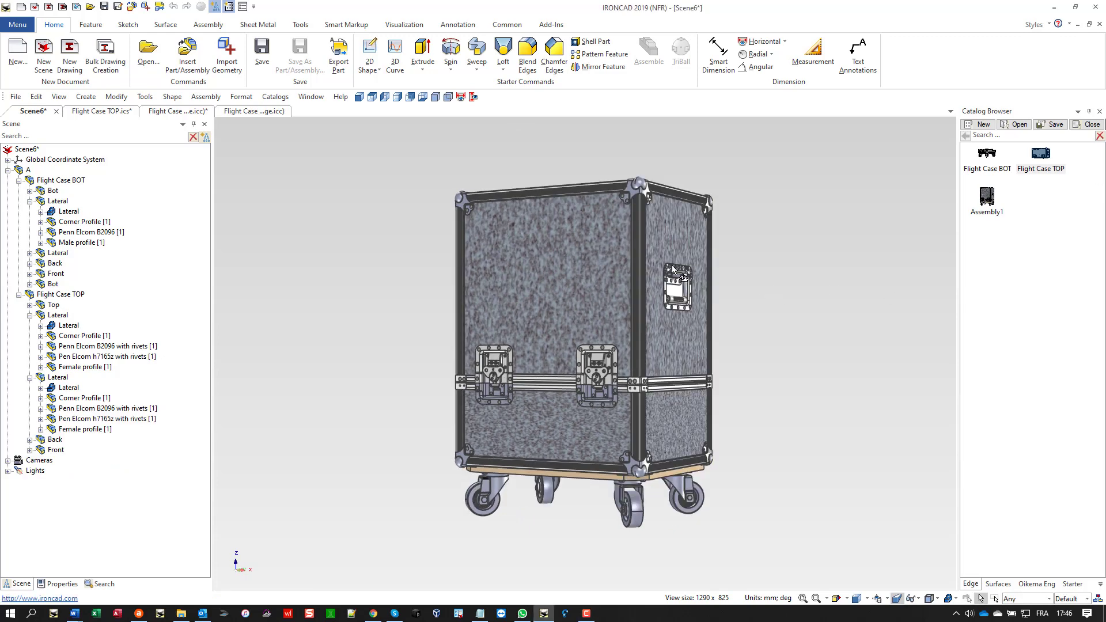
{"action": "left_click", "coordinate": [605, 252]}
{"action": "right_click", "coordinate": [605, 252]}
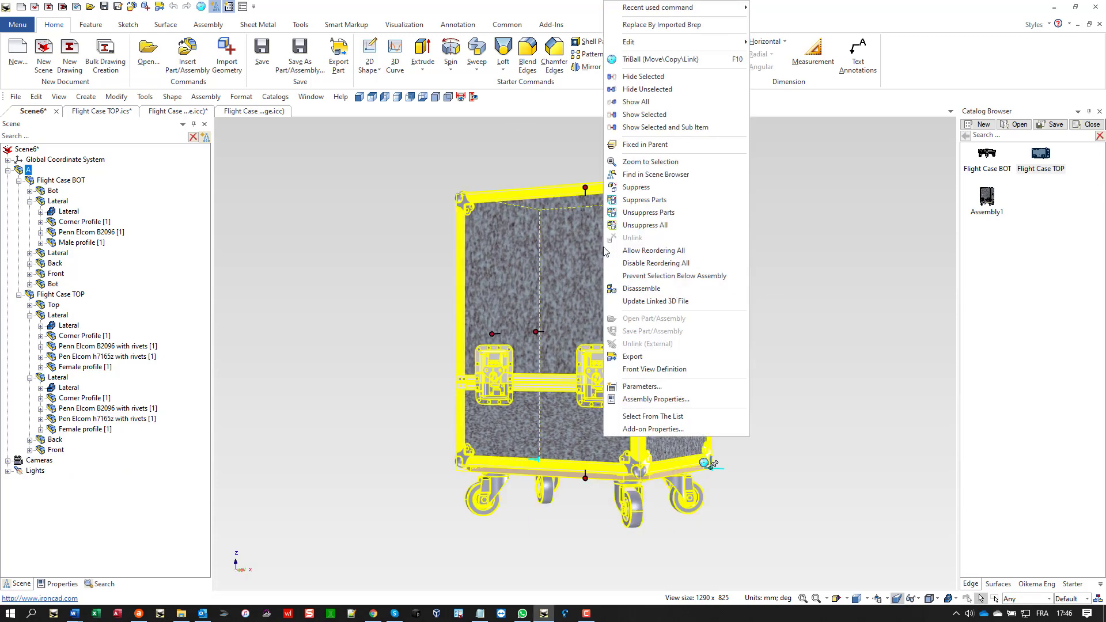
{"action": "left_click", "coordinate": [710, 429]}
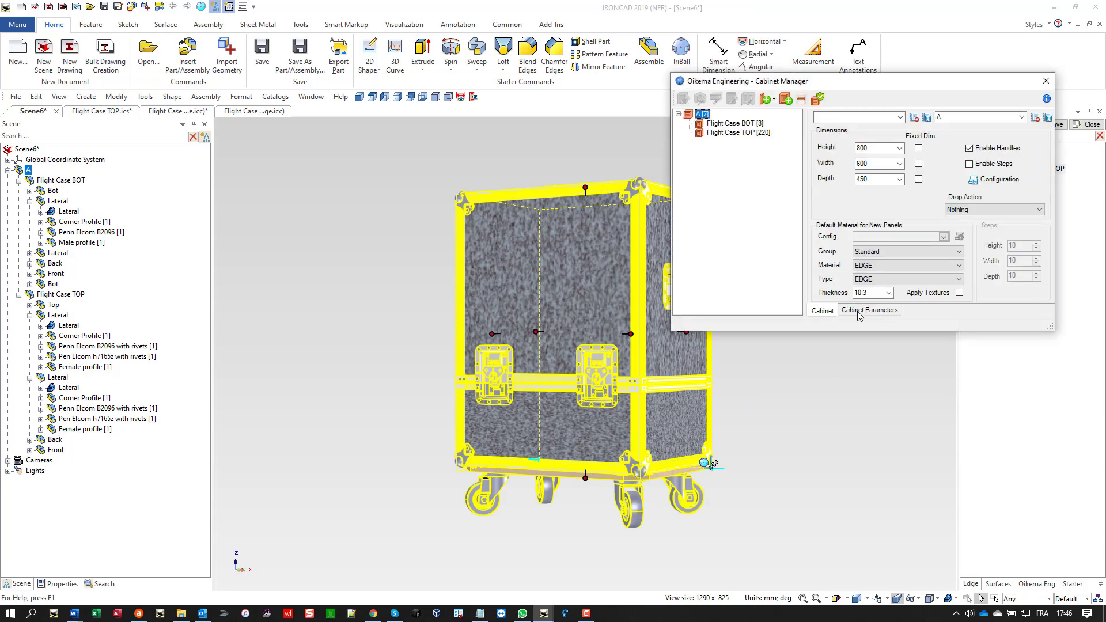
{"action": "left_click", "coordinate": [858, 311]}
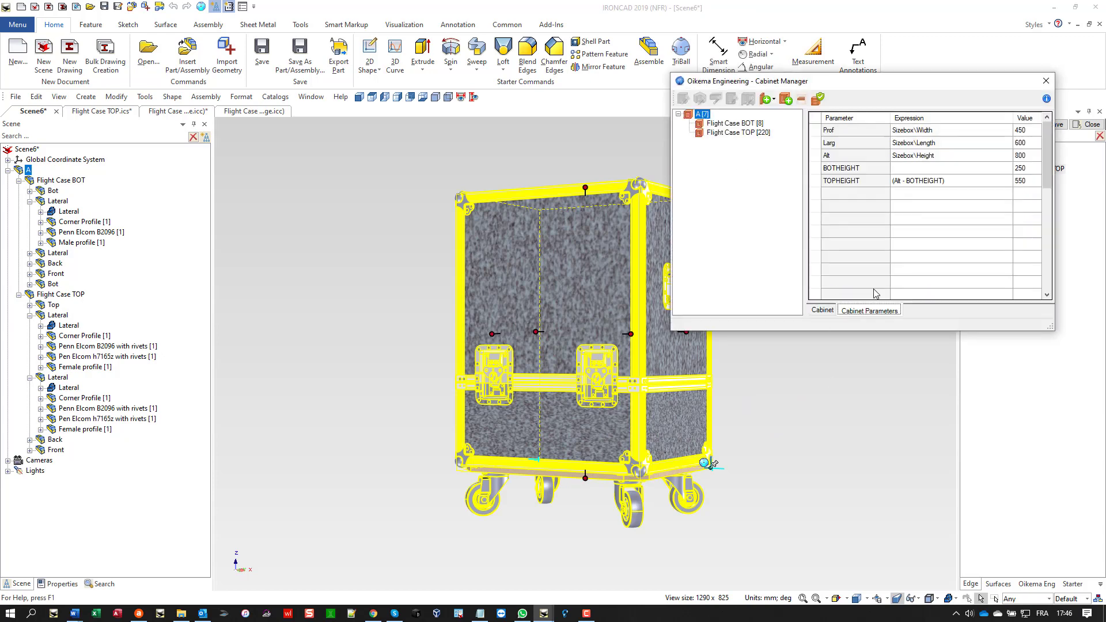
{"action": "left_click", "coordinate": [1031, 173]}
{"action": "left_click", "coordinate": [1032, 173]}
{"action": "key", "text": "Return"}
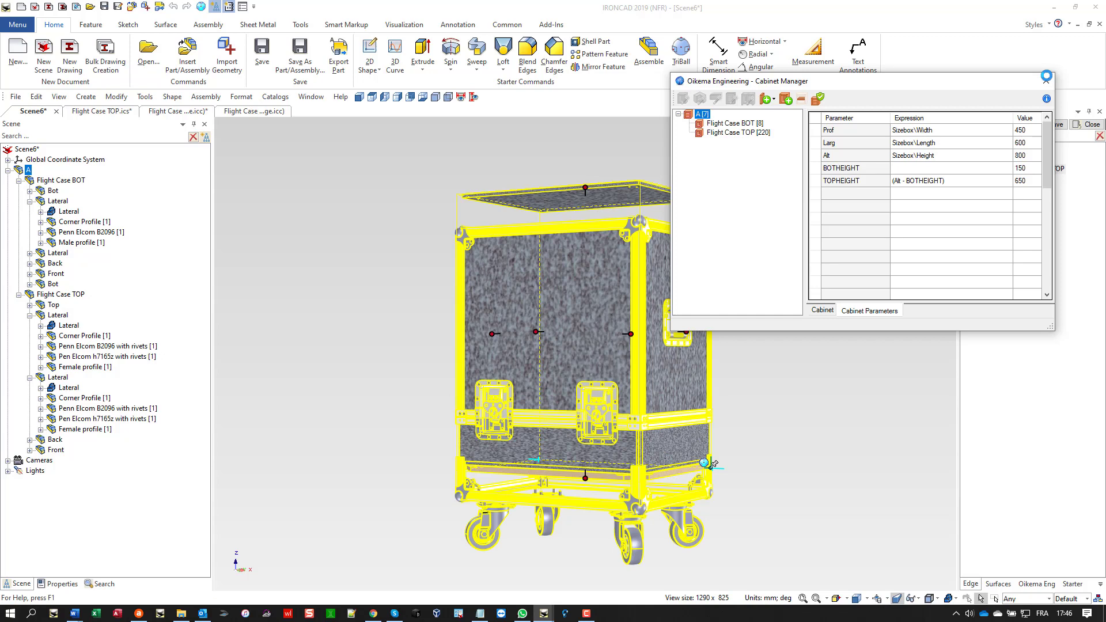
{"action": "left_click", "coordinate": [1047, 80]}
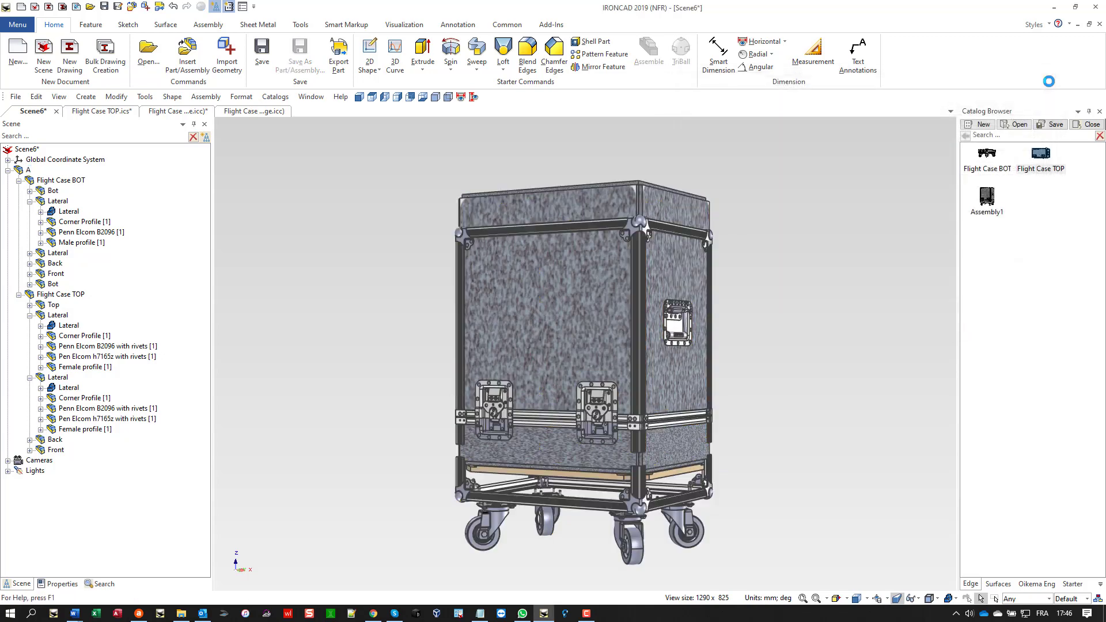
{"action": "left_click", "coordinate": [1036, 583]}
{"action": "left_click_drag", "start_coordinate": [989, 337], "coordinate": [854, 367]}
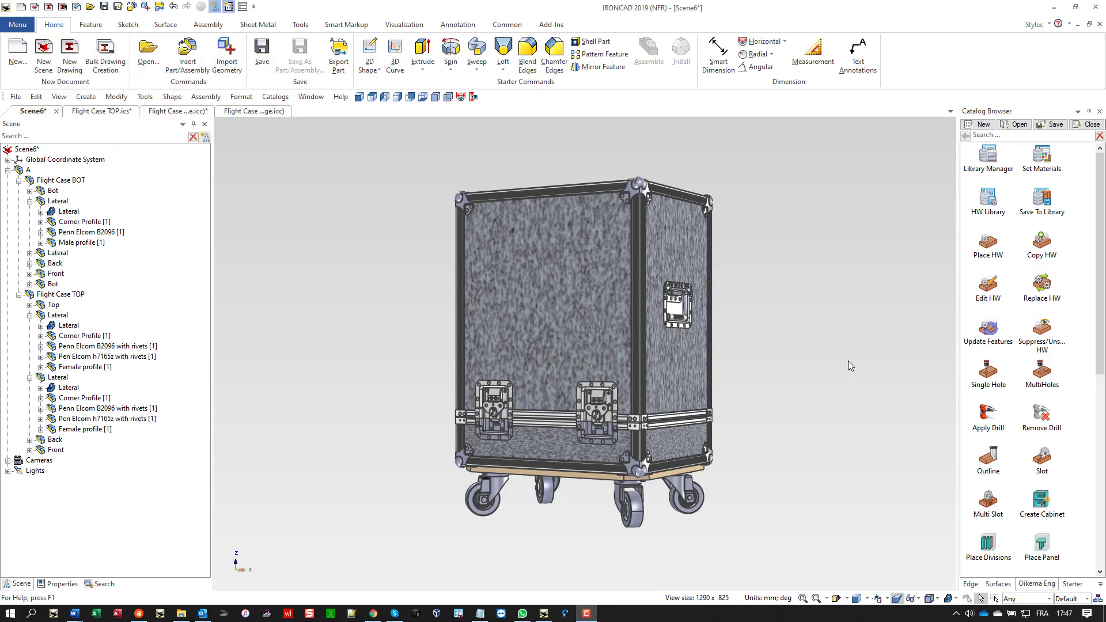
- Copy cabinet A four times with an offset of 200 and the copy direction reversed
{"action": "left_click", "coordinate": [669, 358]}
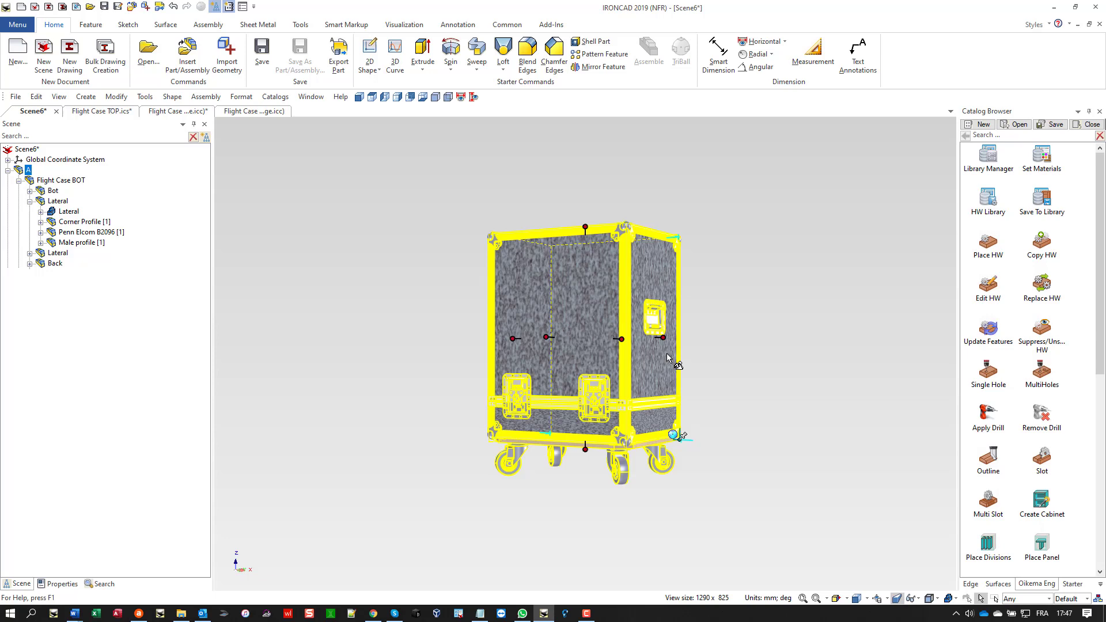
{"action": "right_click", "coordinate": [669, 358]}
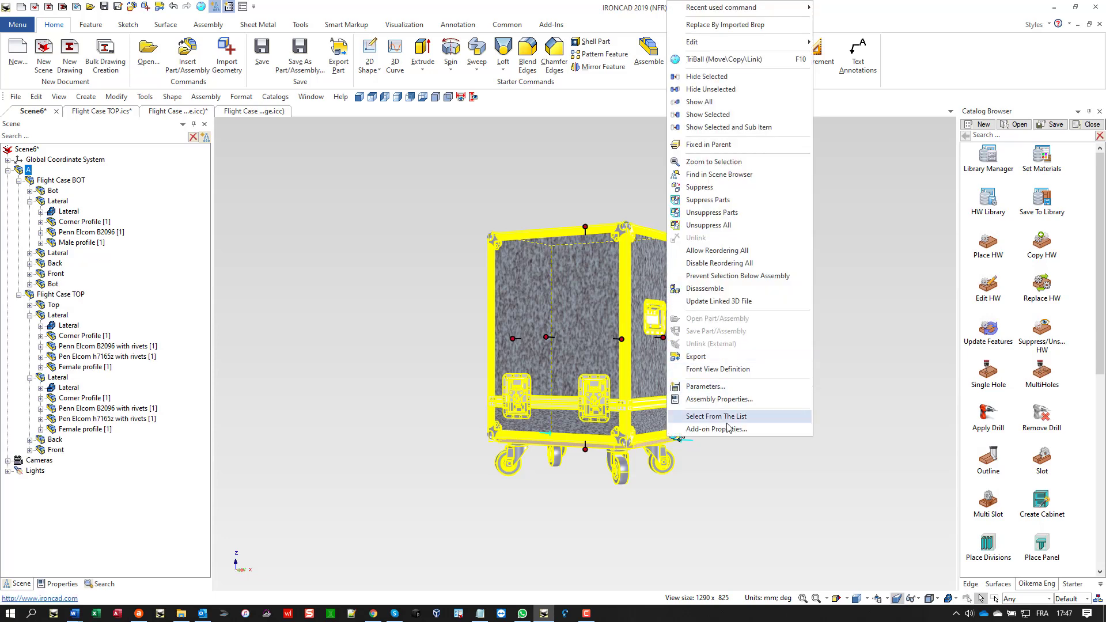
{"action": "left_click", "coordinate": [729, 425]}
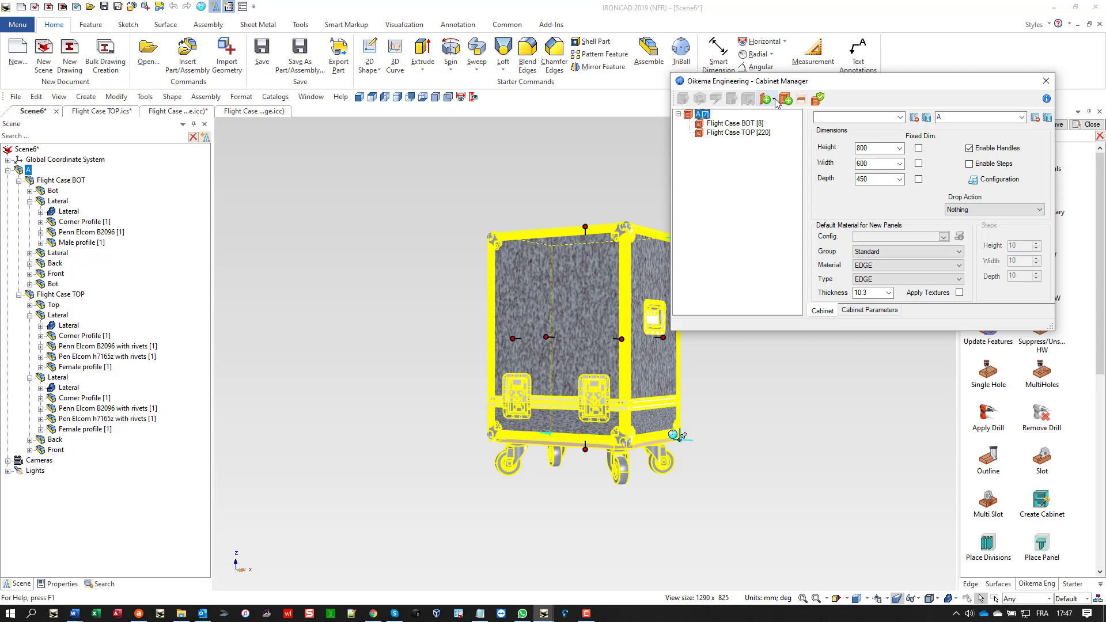
{"action": "left_click", "coordinate": [786, 100]}
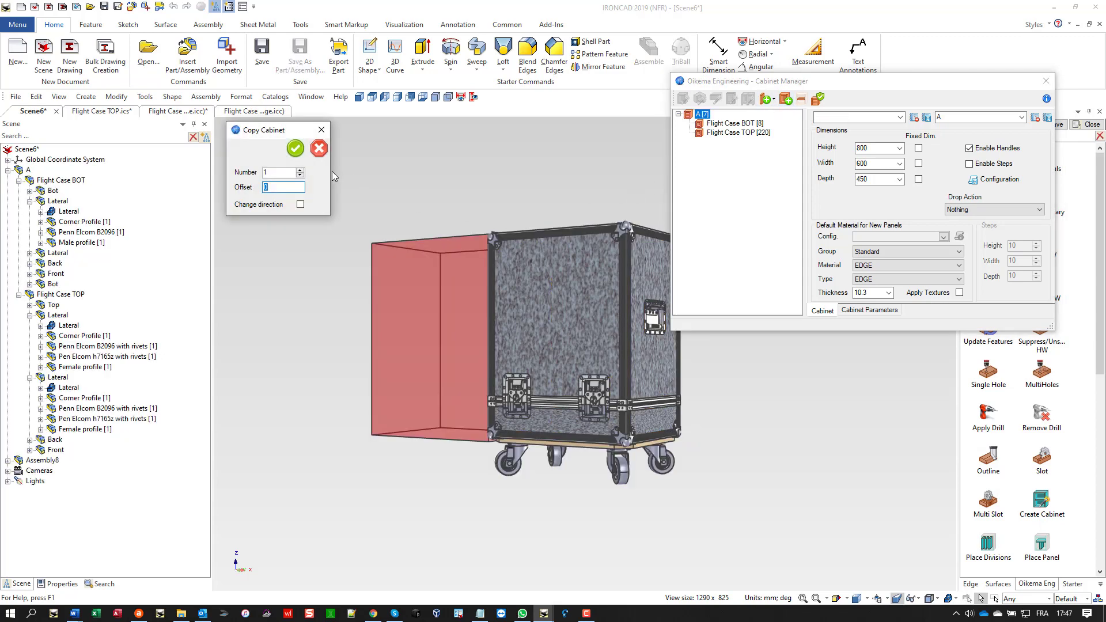
{"action": "left_click", "coordinate": [300, 171]}
{"action": "left_click", "coordinate": [300, 171]}
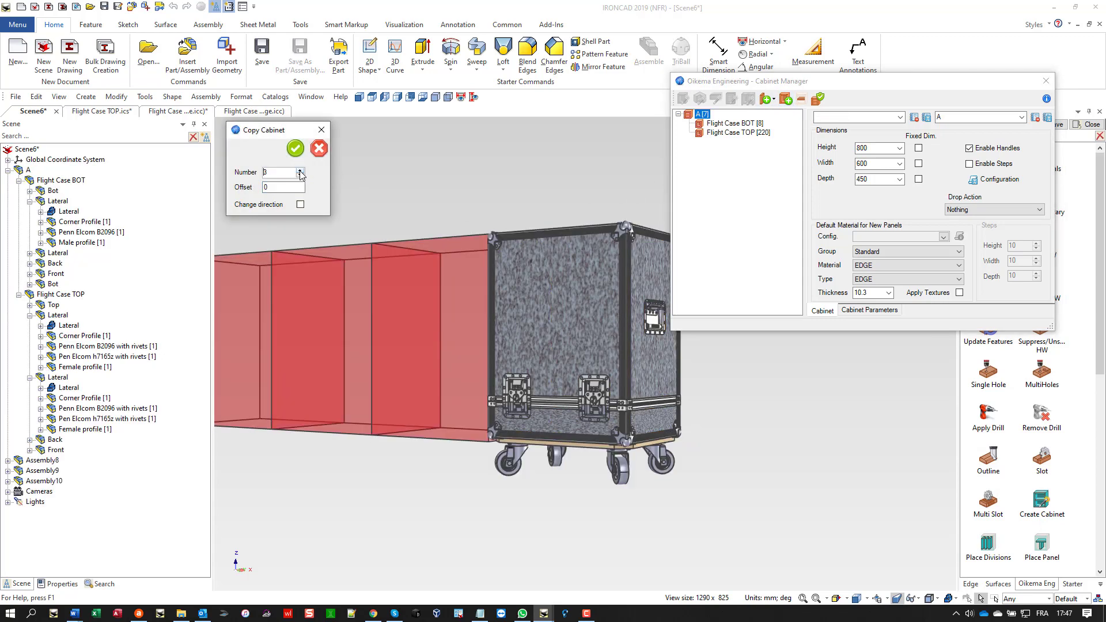
{"action": "left_click", "coordinate": [300, 171]}
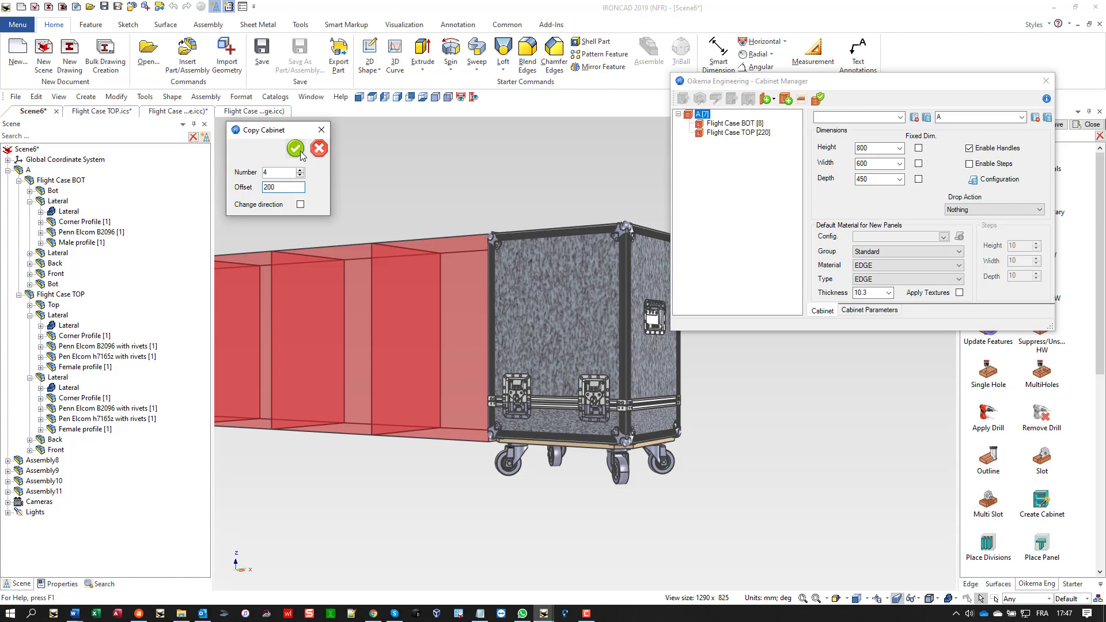
{"action": "left_click", "coordinate": [300, 204]}
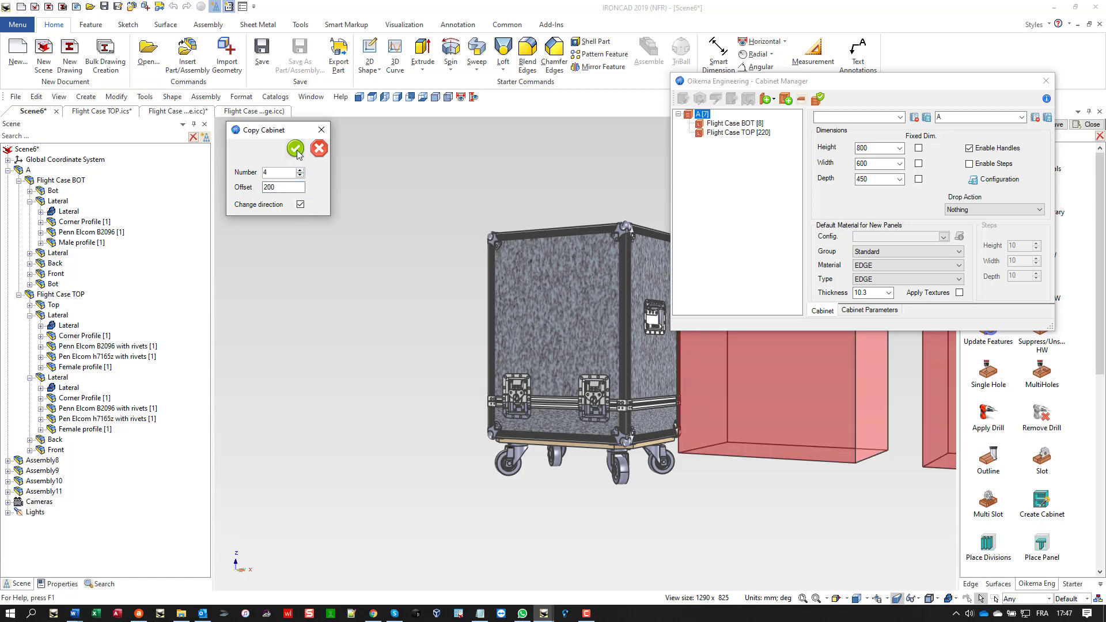
{"action": "left_click", "coordinate": [298, 151]}
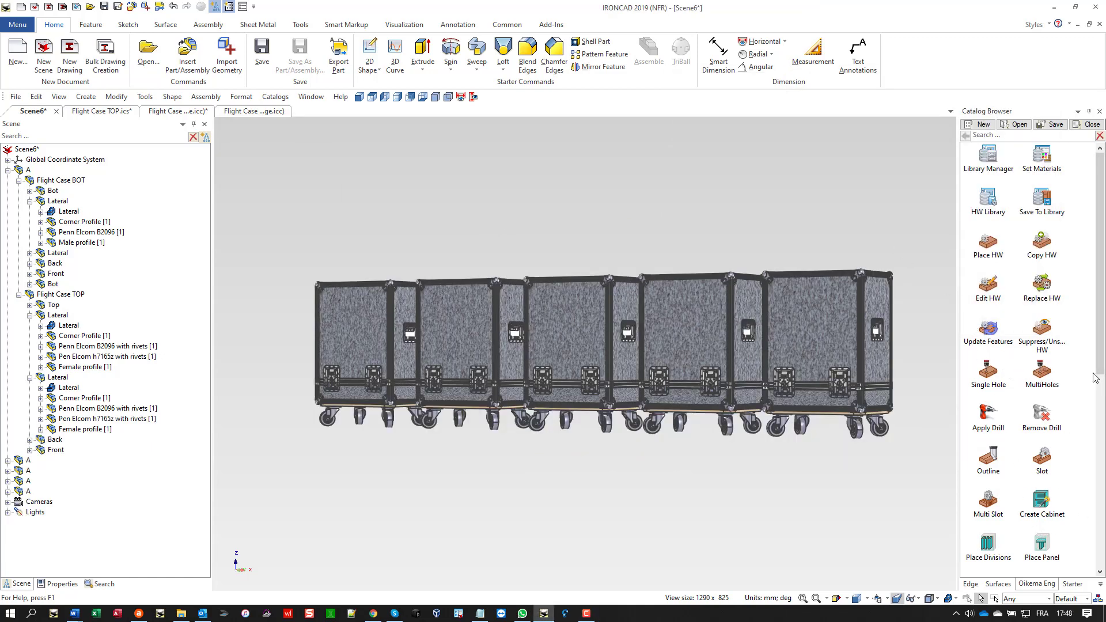
- Mark all elements of the scene in the BOM tool using the cabinet prefix FC_, and close the BOM
{"action": "left_click_drag", "start_coordinate": [1098, 371], "coordinate": [1099, 553]}
{"action": "left_click_drag", "start_coordinate": [1050, 494], "coordinate": [663, 244]}
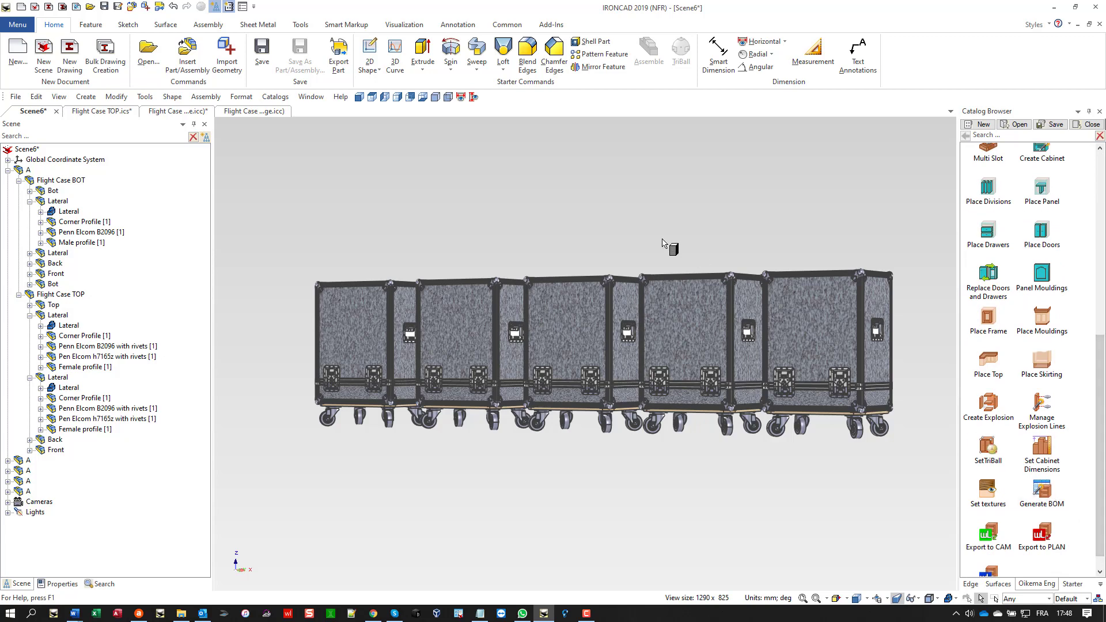
{"action": "left_click_drag", "start_coordinate": [612, 189], "coordinate": [610, 189]}
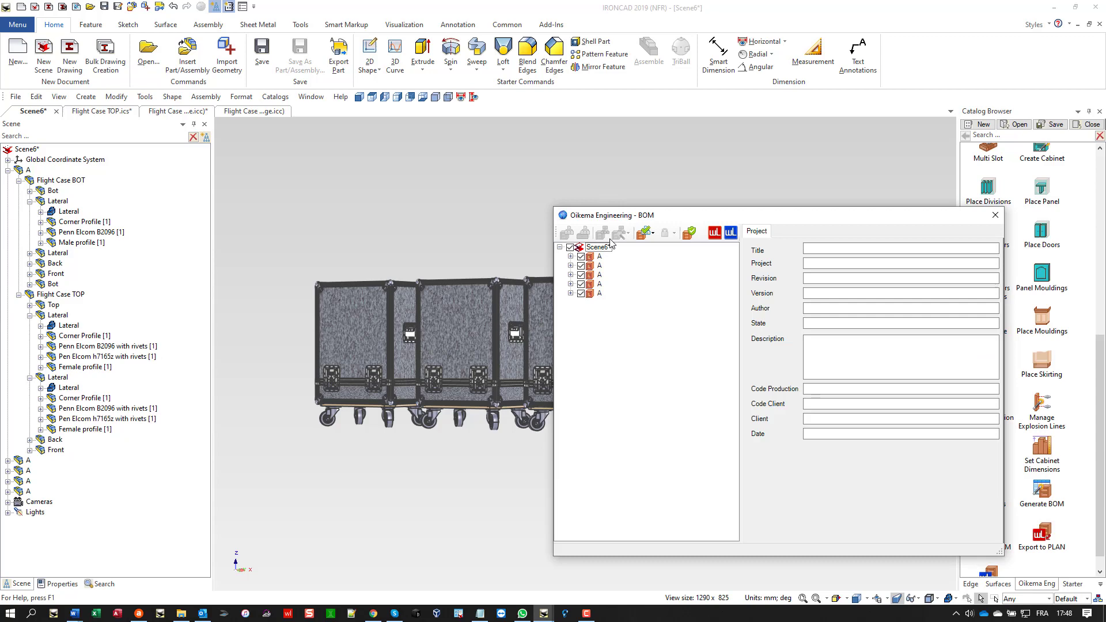
{"action": "left_click", "coordinate": [653, 233]}
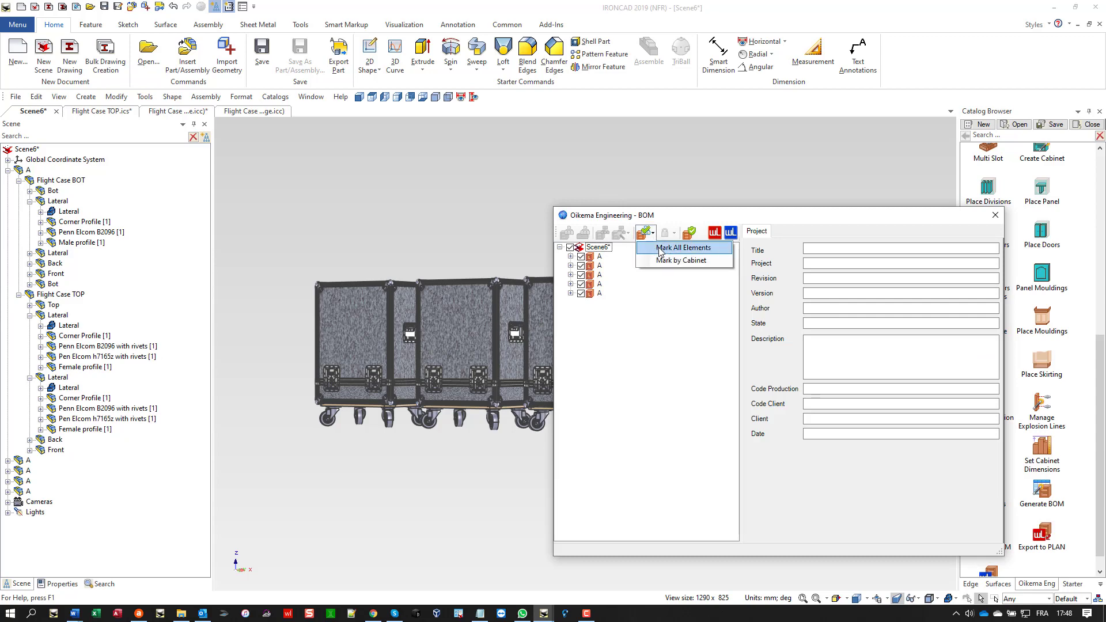
{"action": "left_click", "coordinate": [683, 248]}
{"action": "left_click", "coordinate": [473, 237]}
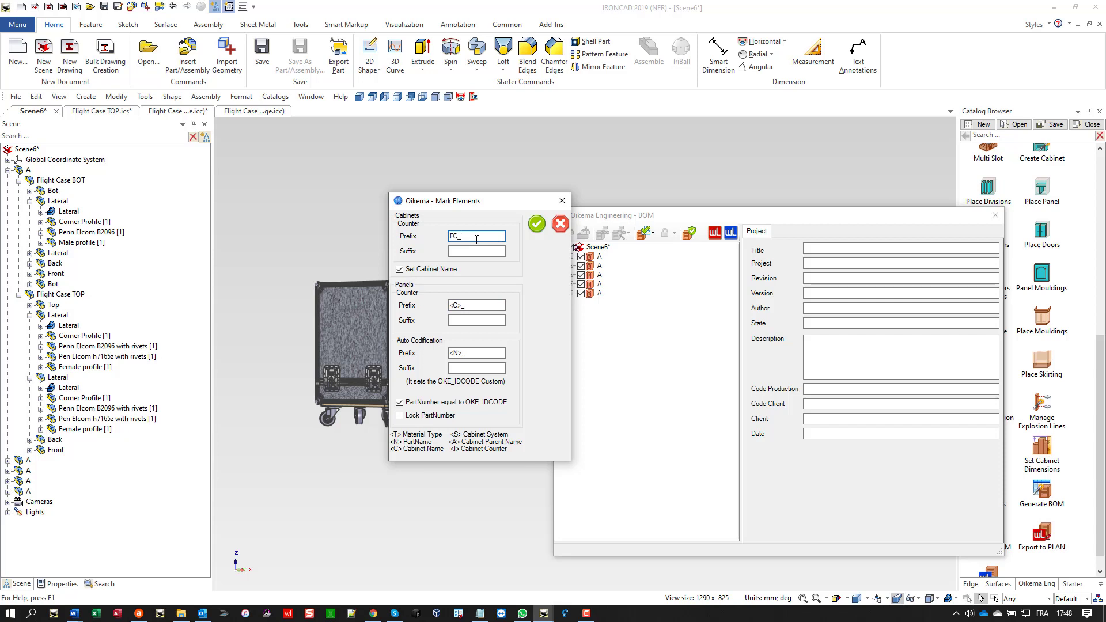
{"action": "left_click", "coordinate": [538, 226]}
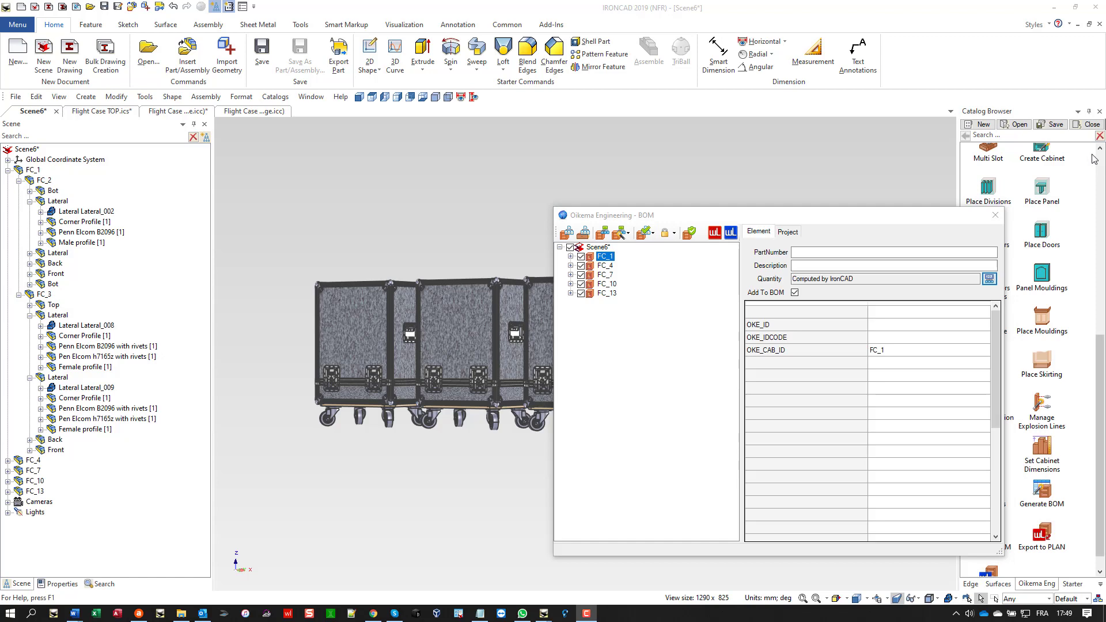
{"action": "left_click", "coordinate": [995, 215]}
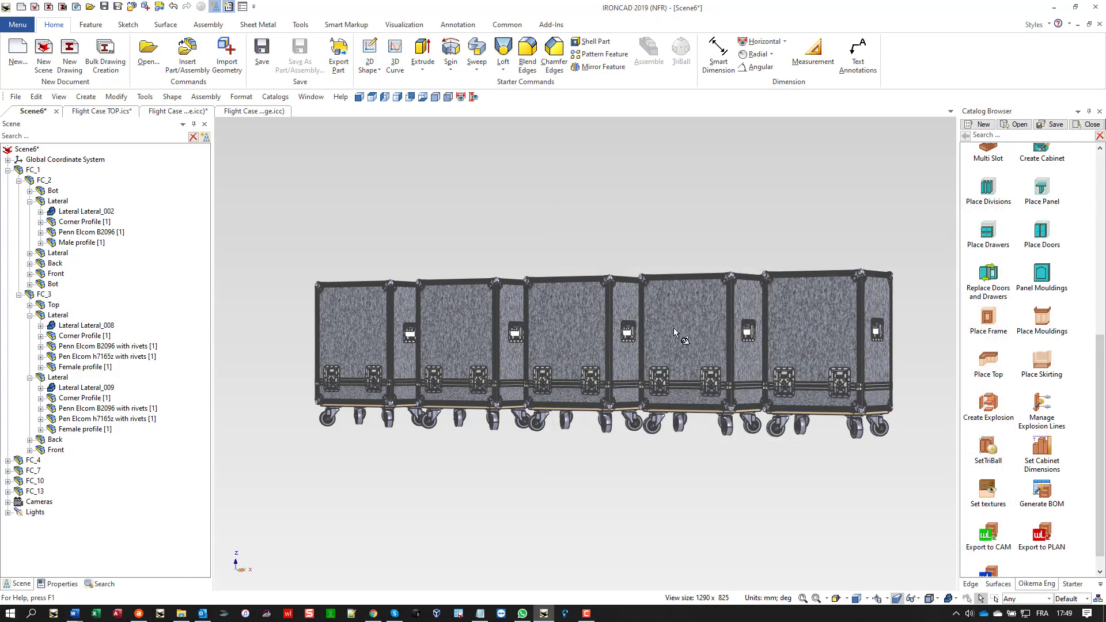
- Increase the BOTHEIGHT value in the cabinet parameters of flight case FC_4
{"action": "left_click", "coordinate": [461, 346]}
{"action": "right_click", "coordinate": [461, 346]}
{"action": "left_click", "coordinate": [491, 418]}
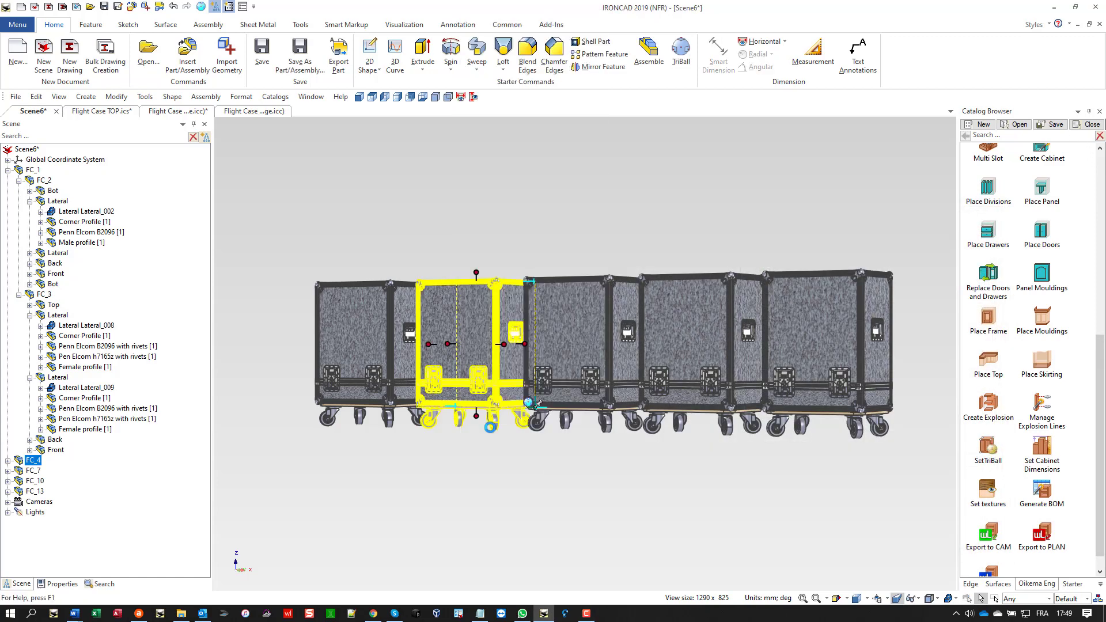
{"action": "left_click", "coordinate": [495, 421]}
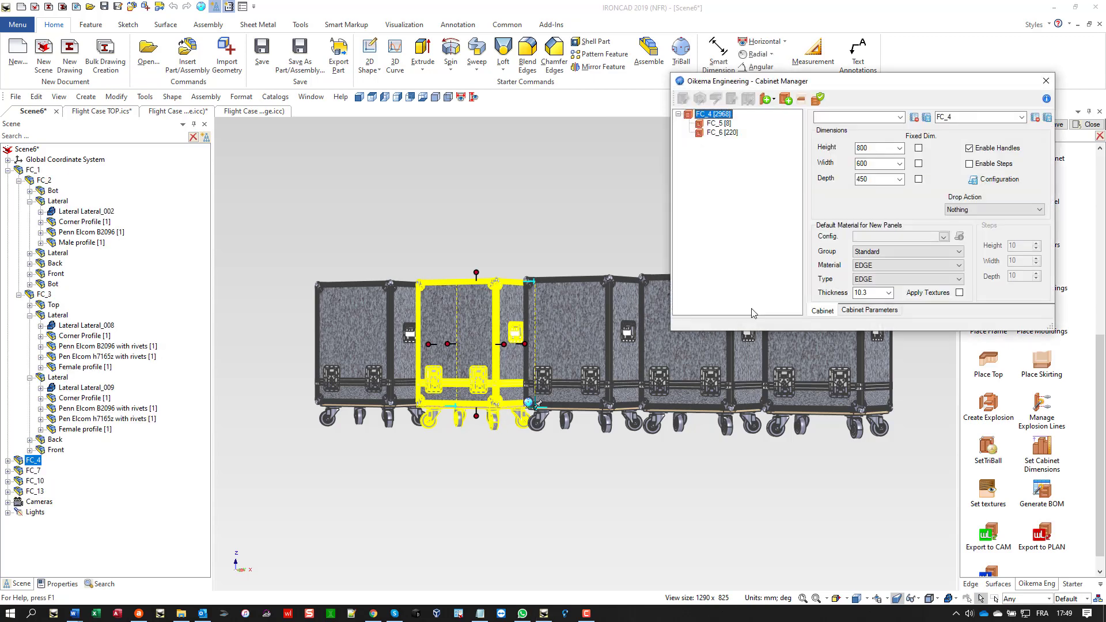
{"action": "left_click", "coordinate": [870, 310]}
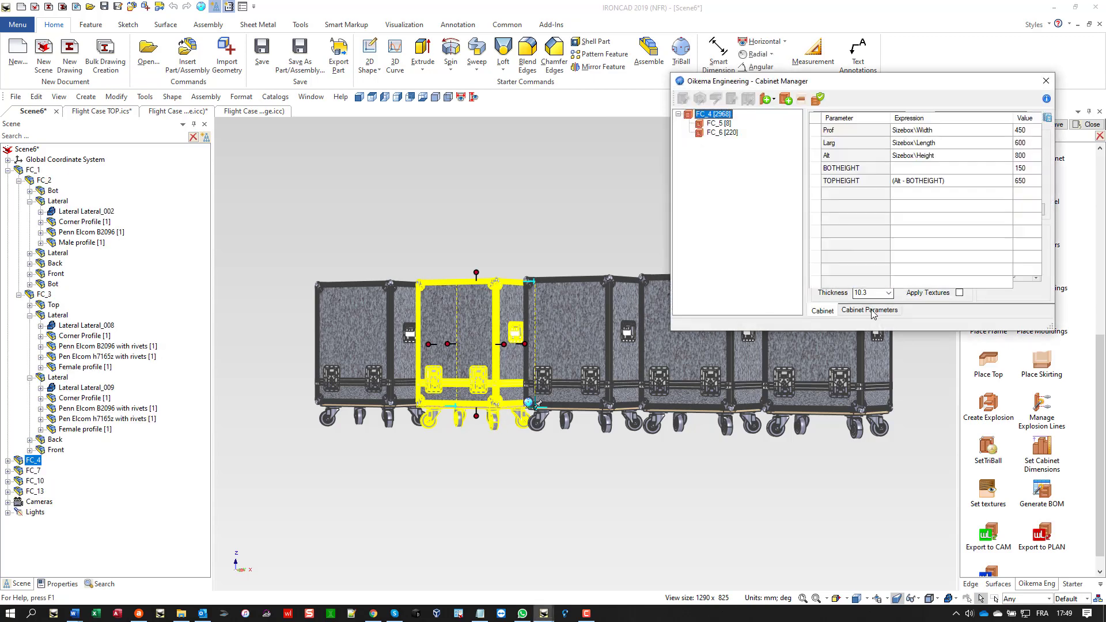
{"action": "double_click", "coordinate": [1030, 171]}
{"action": "type", "text": "3"}
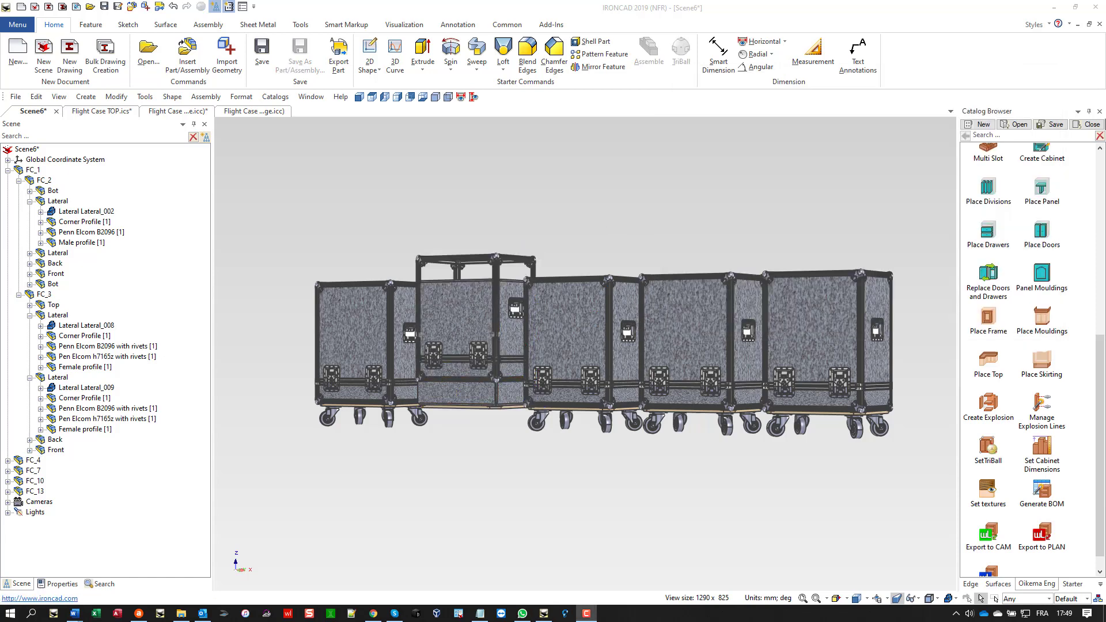
- Enlarge the FC_7 and FC_13 flight cases using their sizebox handles
{"action": "left_click", "coordinate": [568, 329]}
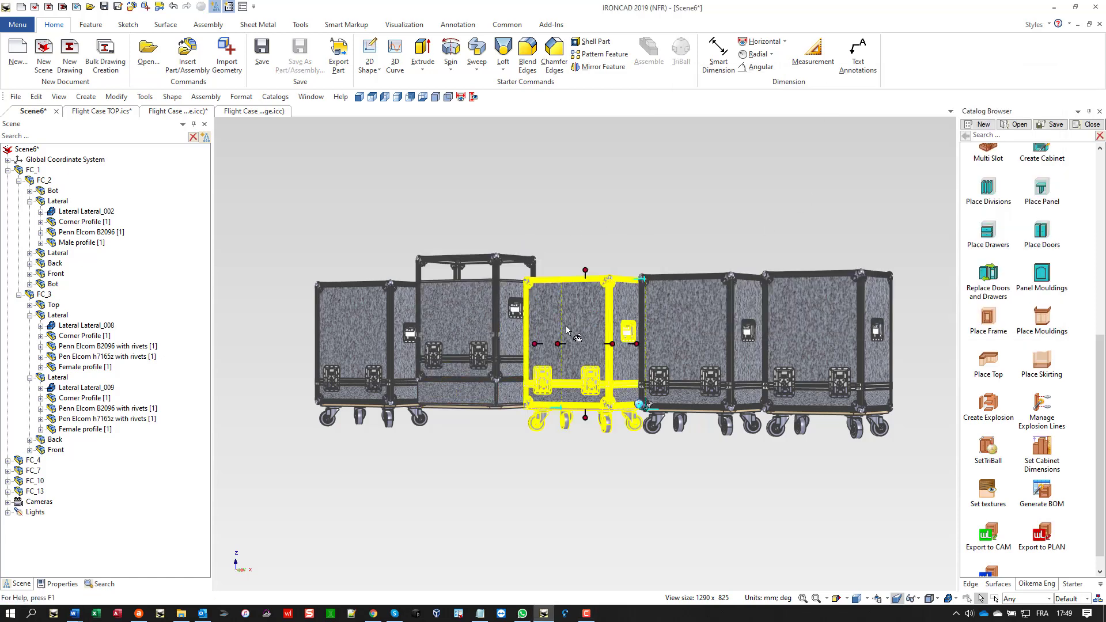
{"action": "left_click_drag", "start_coordinate": [558, 344], "coordinate": [545, 344]}
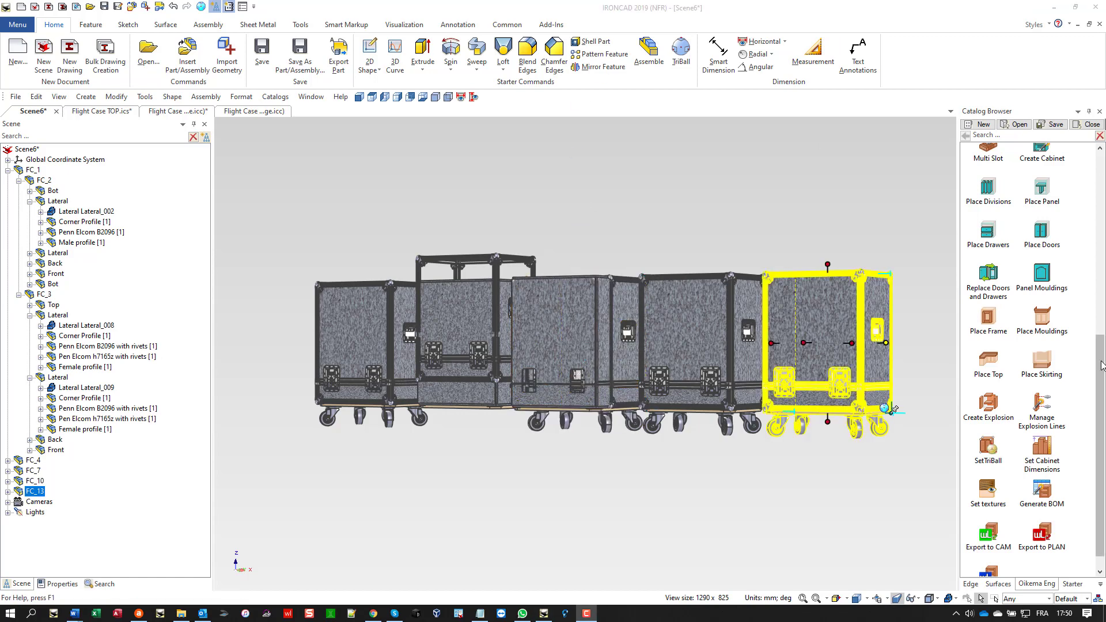
{"action": "left_click_drag", "start_coordinate": [888, 343], "coordinate": [957, 348]}
{"action": "left_click_drag", "start_coordinate": [886, 343], "coordinate": [956, 344]}
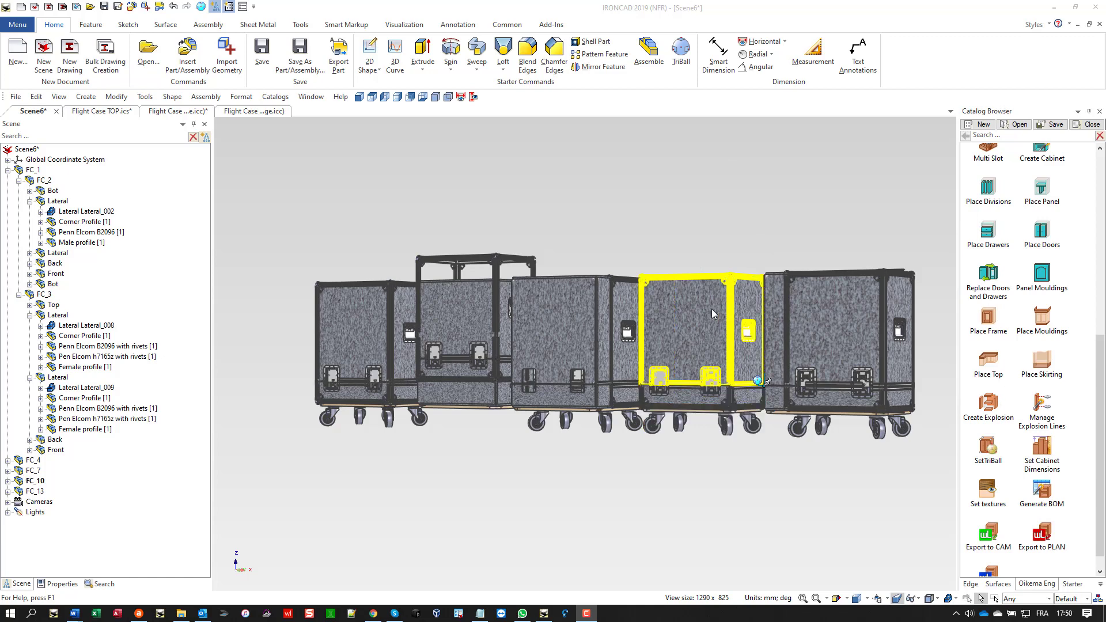
- Increase the BOTHEIGHT value in the cabinet parameters of flight case FC_10
{"action": "left_click", "coordinate": [28, 484]}
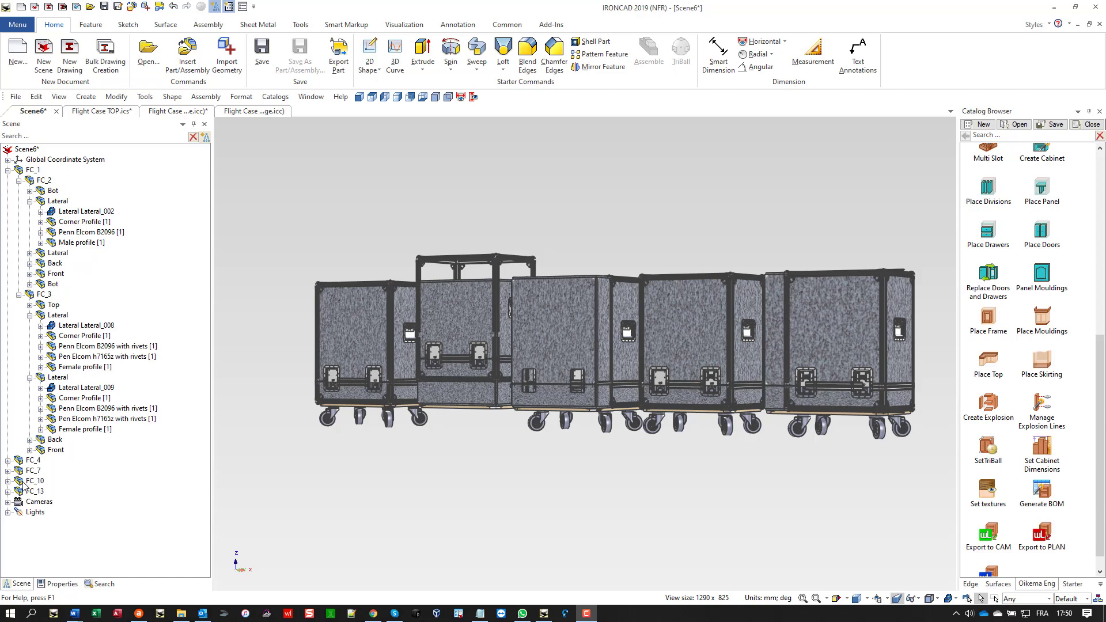
{"action": "left_click", "coordinate": [24, 483]}
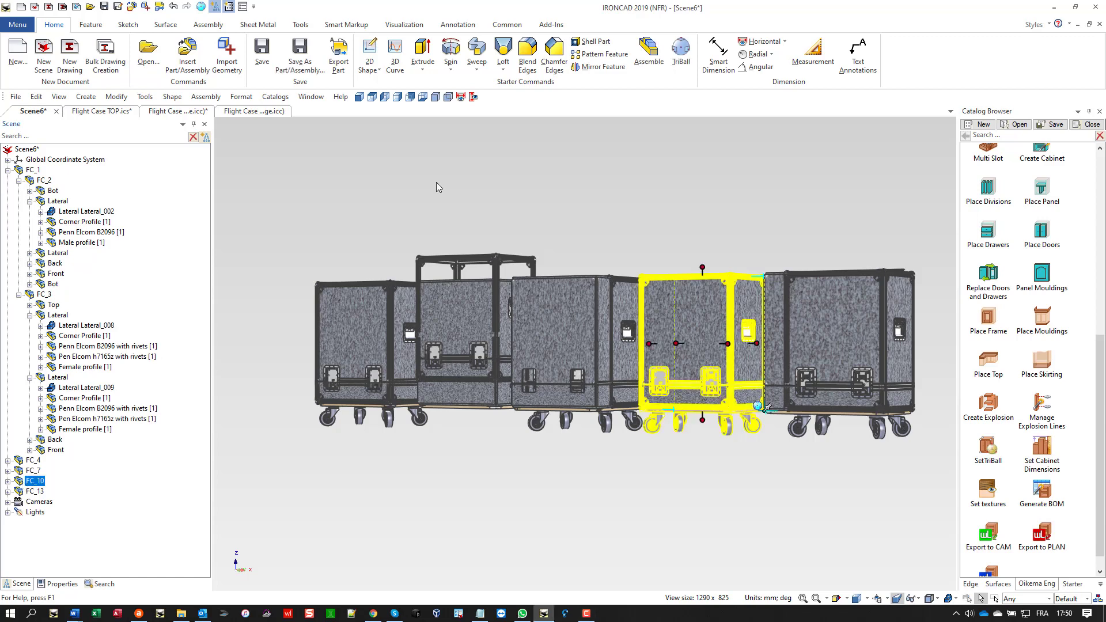
{"action": "right_click", "coordinate": [37, 482]}
{"action": "left_click", "coordinate": [64, 476]}
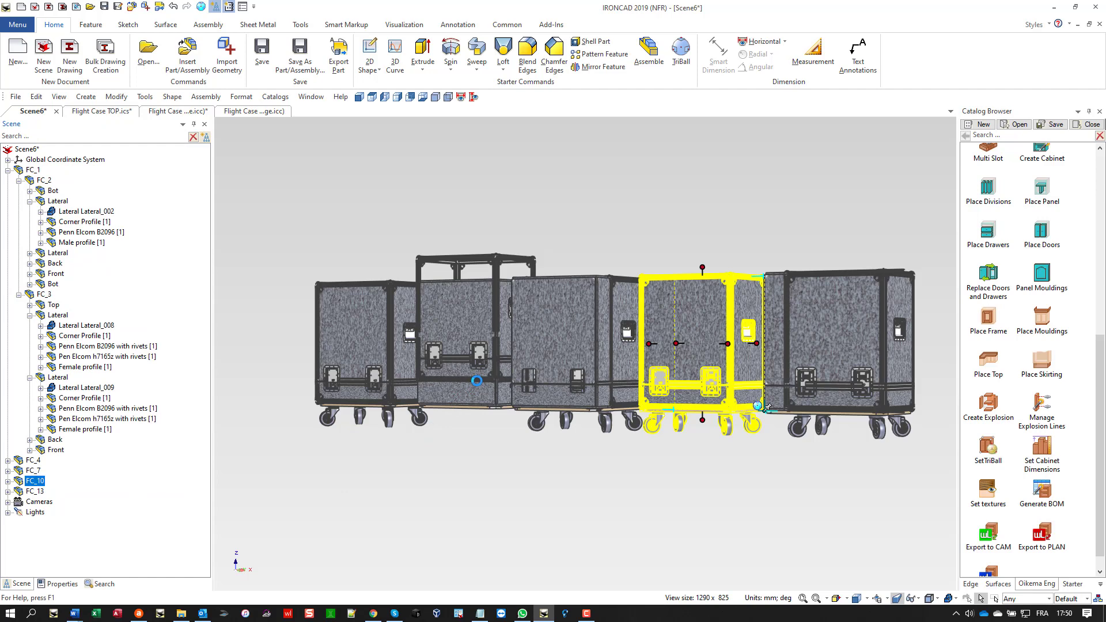
{"action": "left_click", "coordinate": [887, 310]}
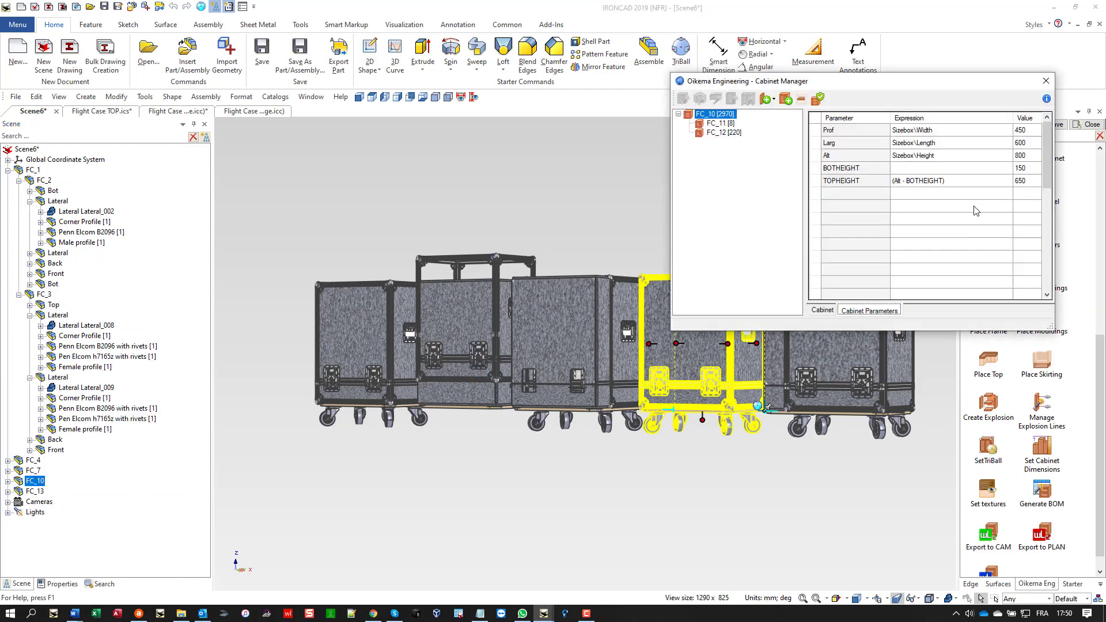
{"action": "left_click", "coordinate": [1029, 183]}
{"action": "left_click", "coordinate": [1028, 170]}
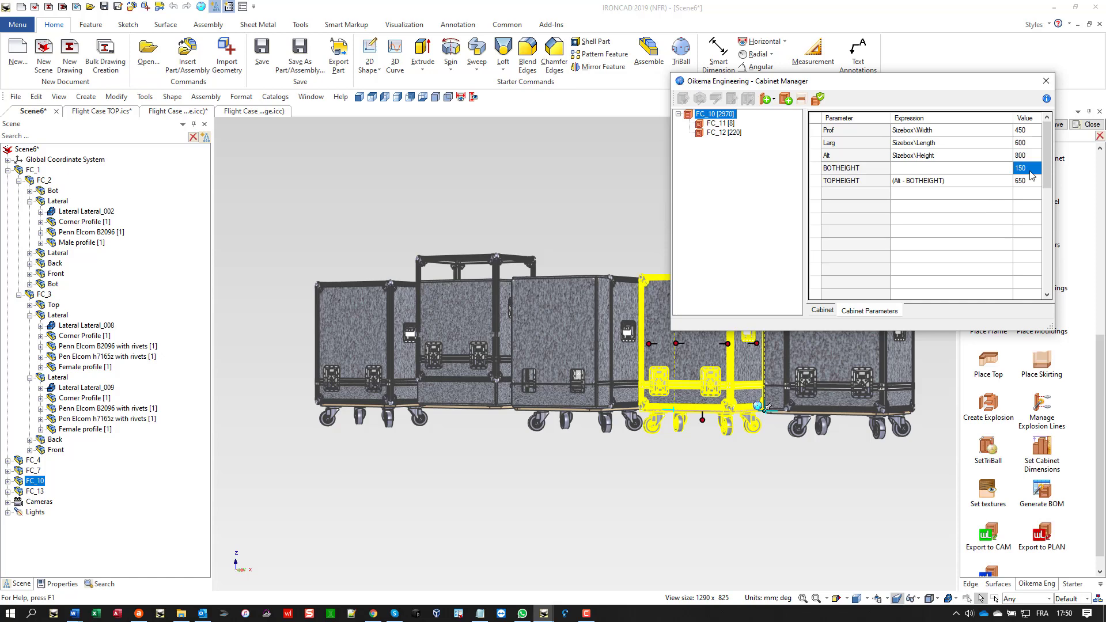
{"action": "left_click", "coordinate": [1033, 171]}
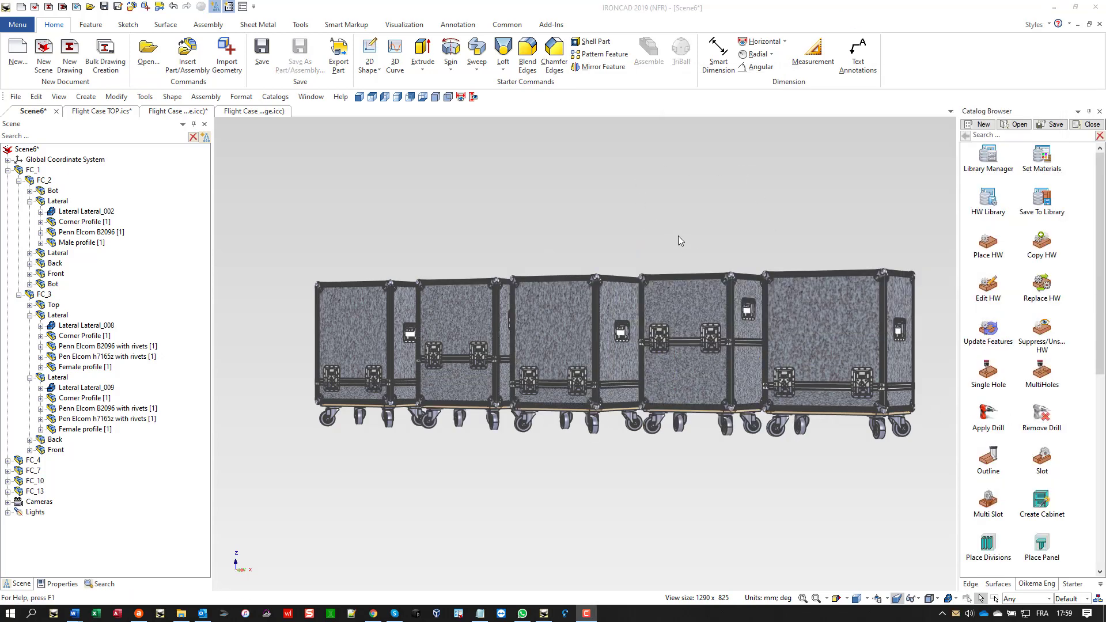
- Open the BOM tool and create a Fast BOM for the whole of Scene6, covering all five flight cases
{"action": "scroll", "coordinate": [671, 243], "scroll_direction": "up", "scroll_amount": 1}
{"action": "scroll", "coordinate": [670, 243], "scroll_direction": "down", "scroll_amount": 1}
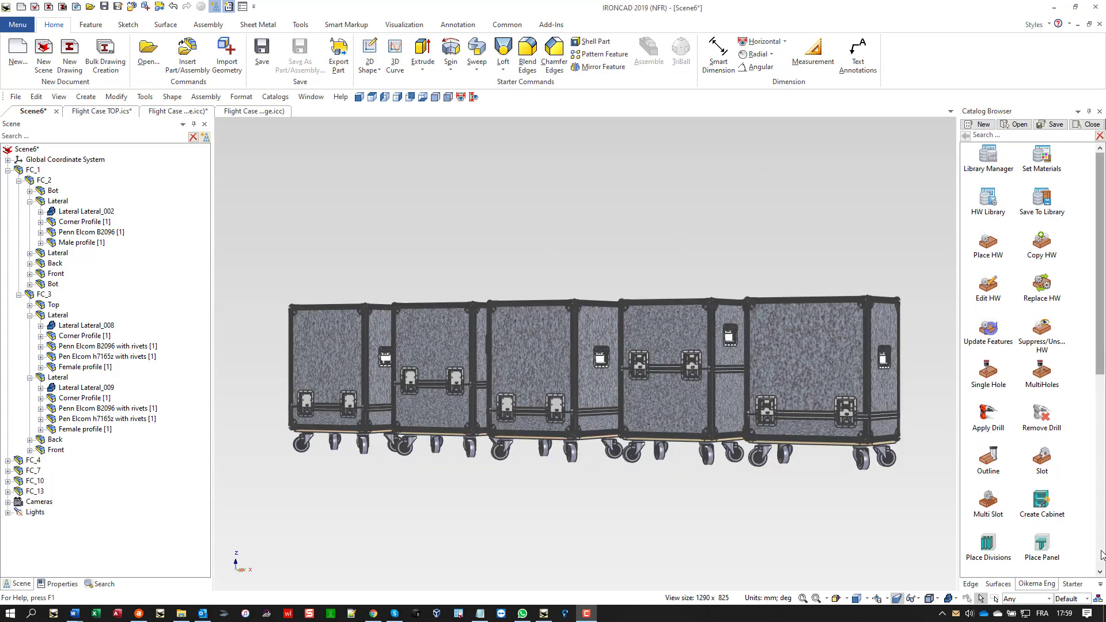
{"action": "left_click", "coordinate": [1102, 378]}
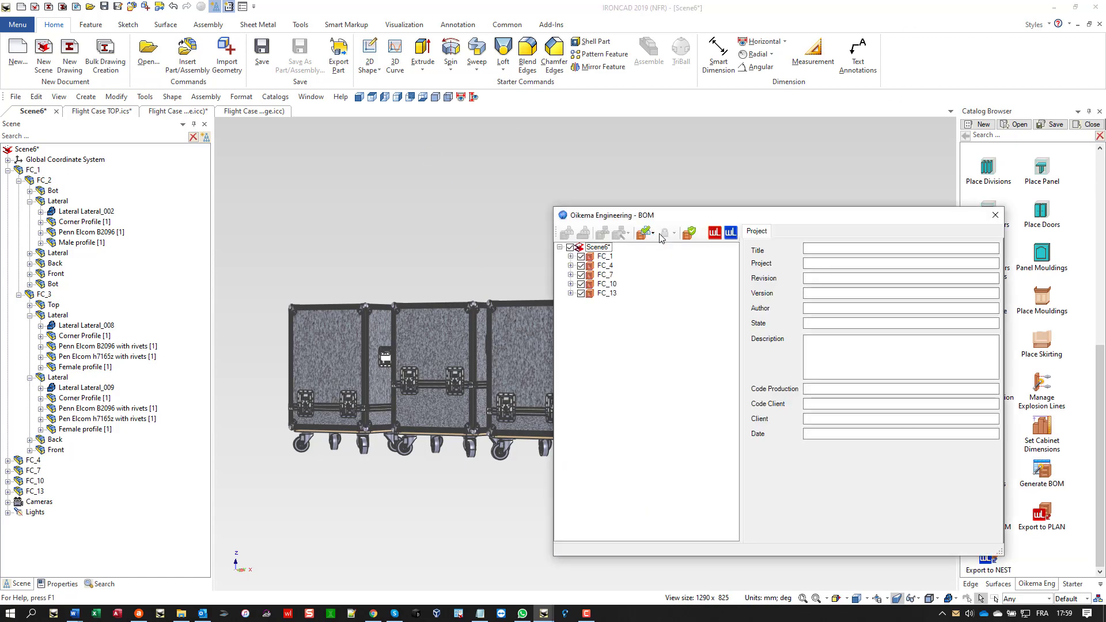
{"action": "left_click", "coordinate": [599, 247]}
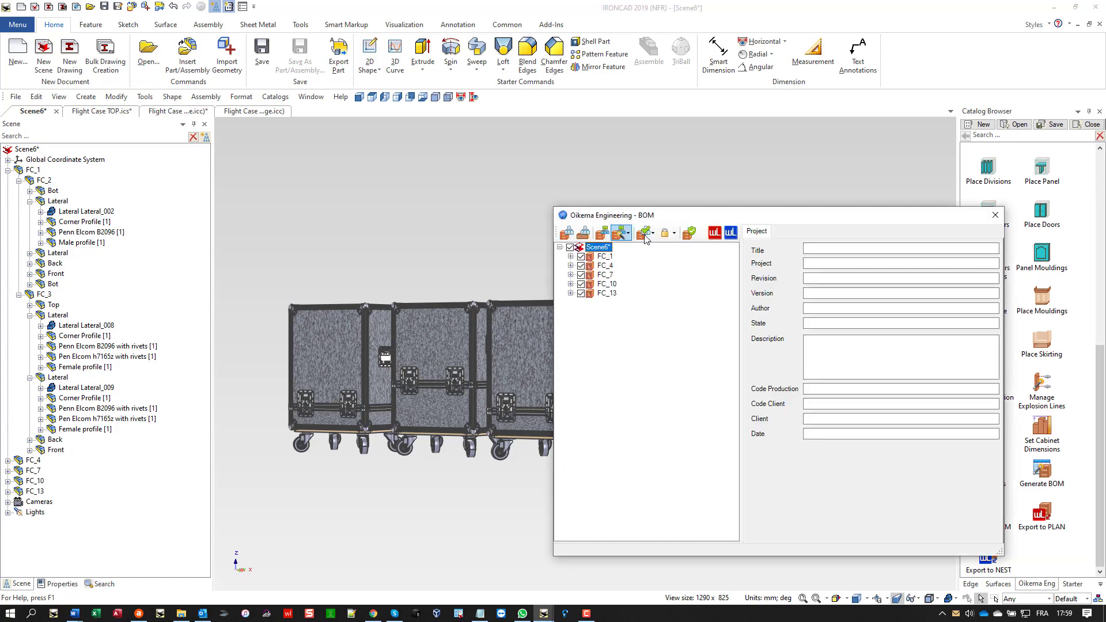
{"action": "left_click", "coordinate": [574, 236]}
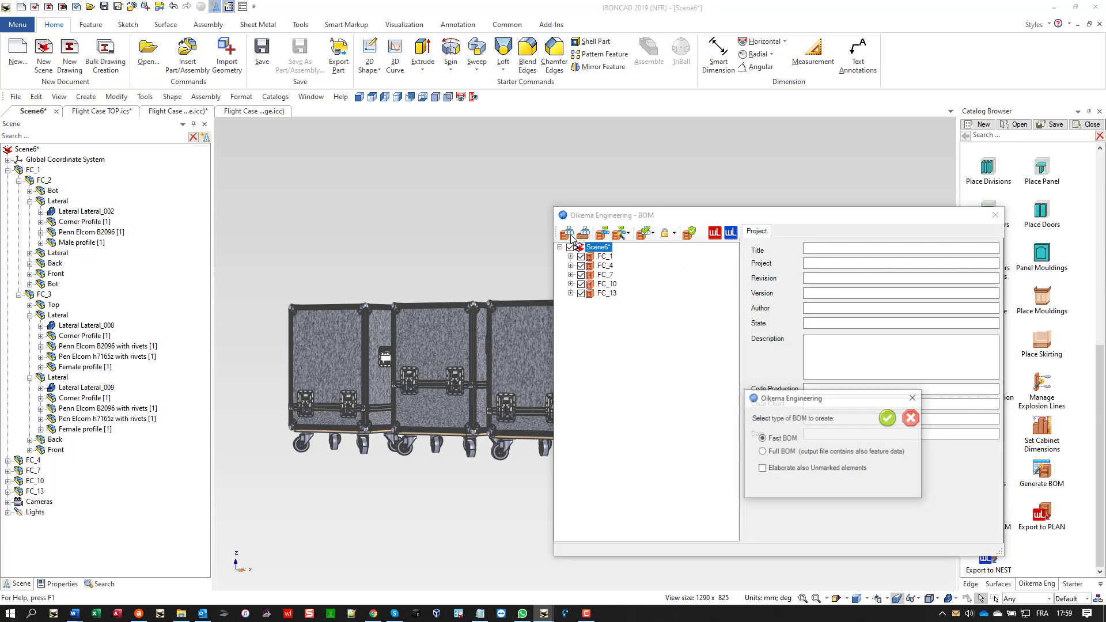
{"action": "left_click", "coordinate": [884, 416]}
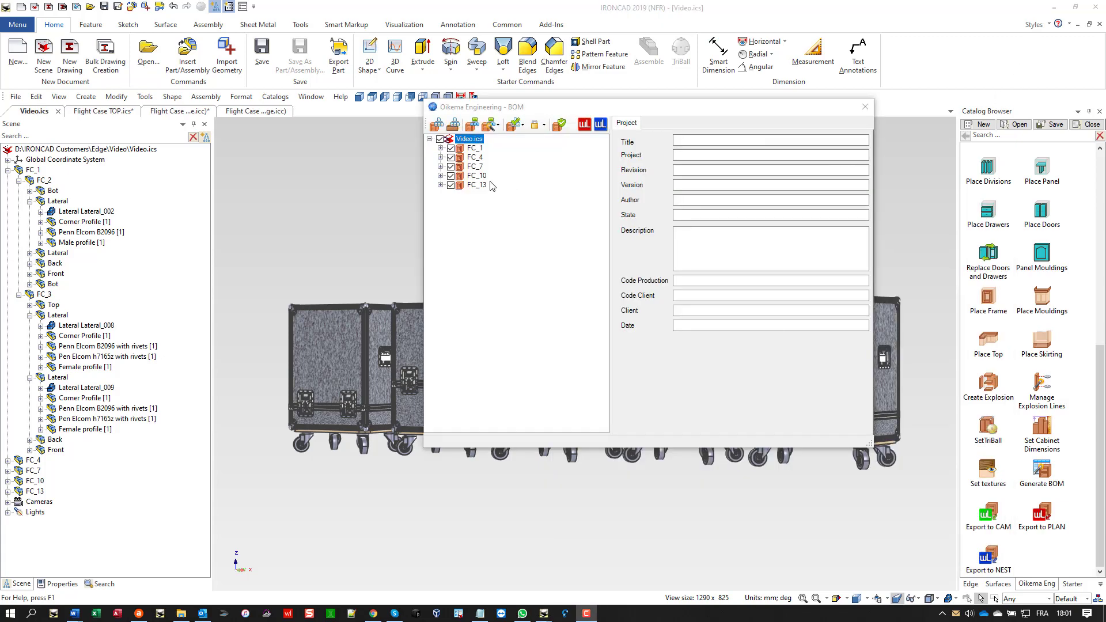
- Generate the BOM for the Video.ics scene and display its report
{"action": "left_click", "coordinate": [497, 126]}
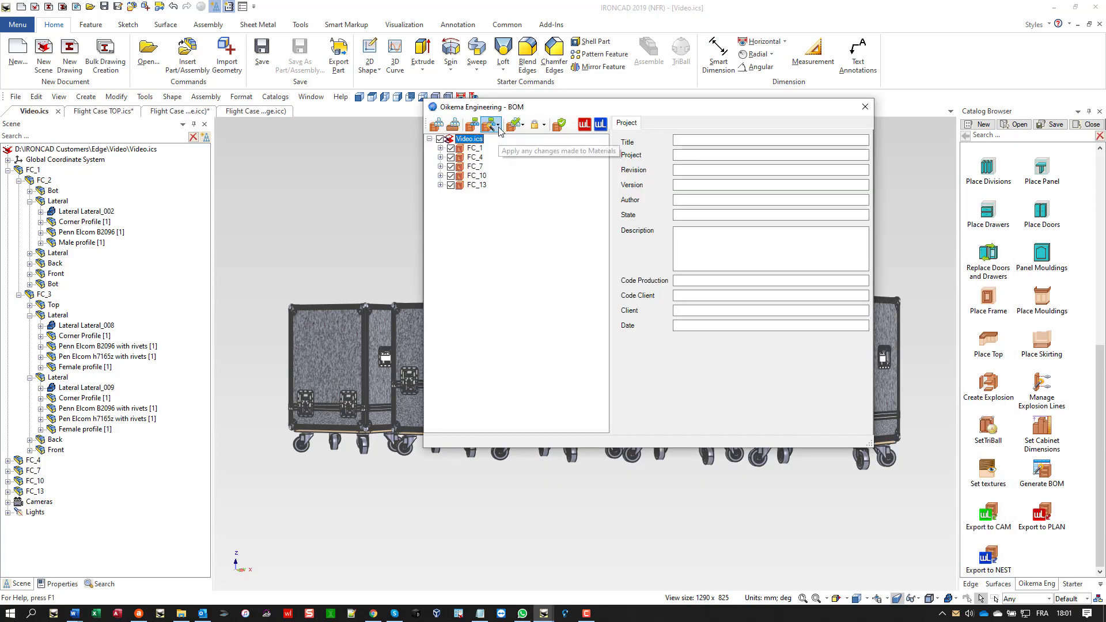
{"action": "left_click", "coordinate": [435, 125]}
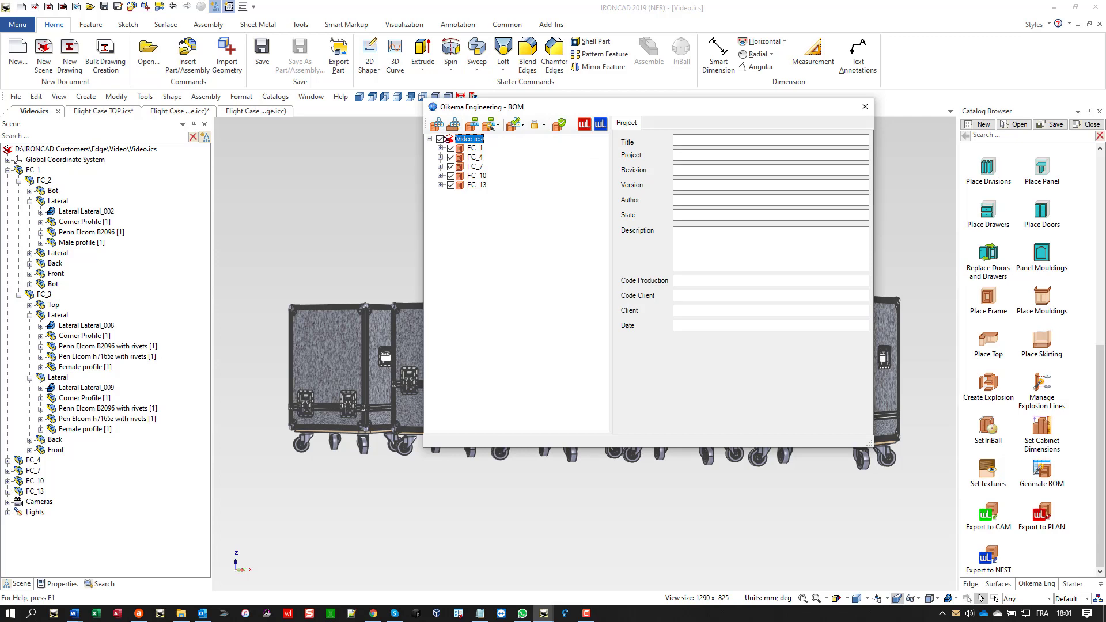
{"action": "left_click", "coordinate": [449, 126]}
{"action": "left_click", "coordinate": [886, 418]}
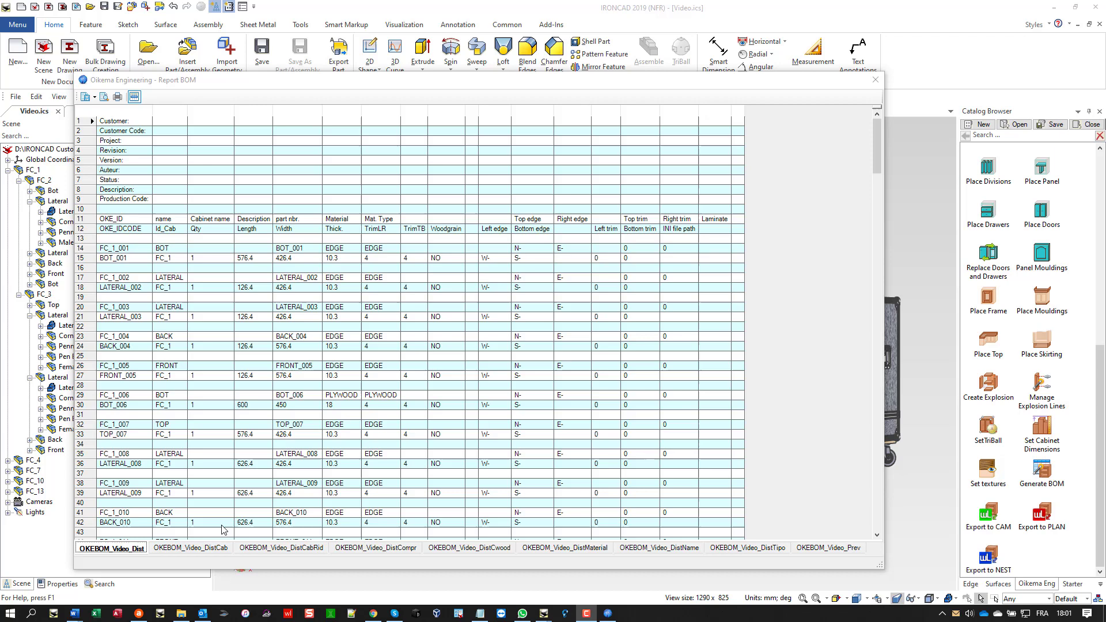
- Examine the DistCabRid, DistCompr, DistCwood and DistMaterial sheets of the BOM report, and close the report and the BOM tool
{"action": "left_click", "coordinate": [317, 548]}
{"action": "left_click", "coordinate": [364, 549]}
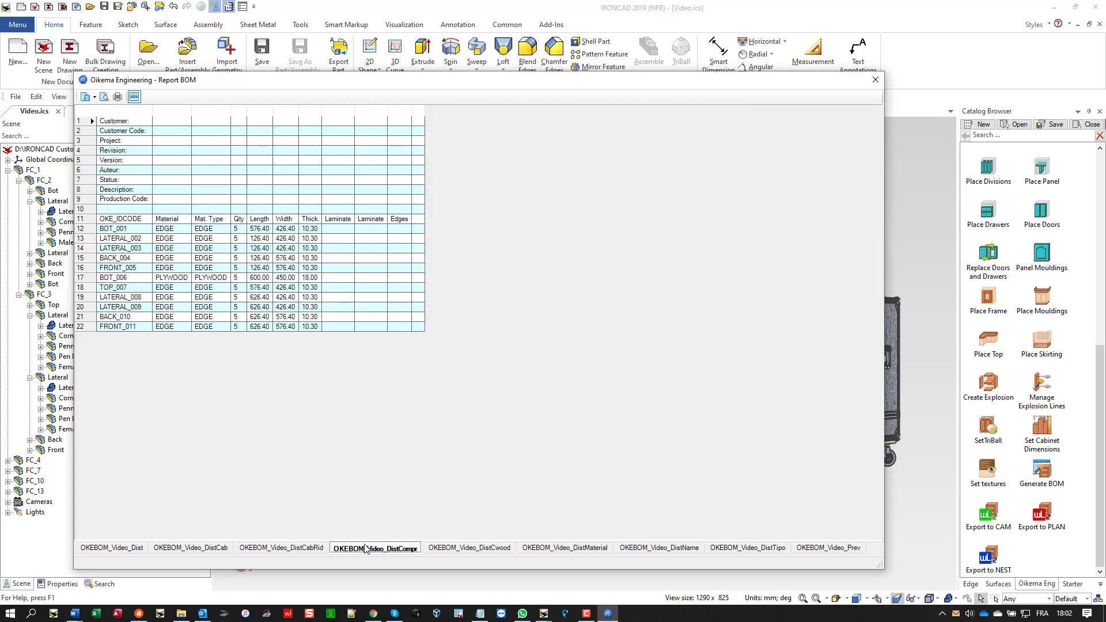
{"action": "left_click", "coordinate": [452, 548]}
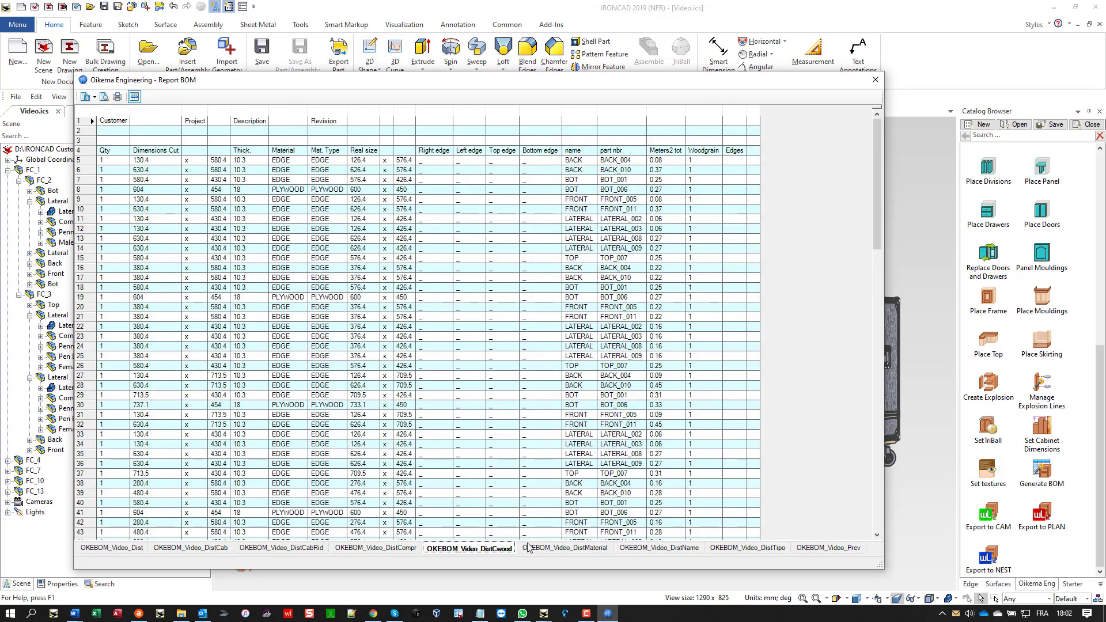
{"action": "left_click", "coordinate": [583, 550]}
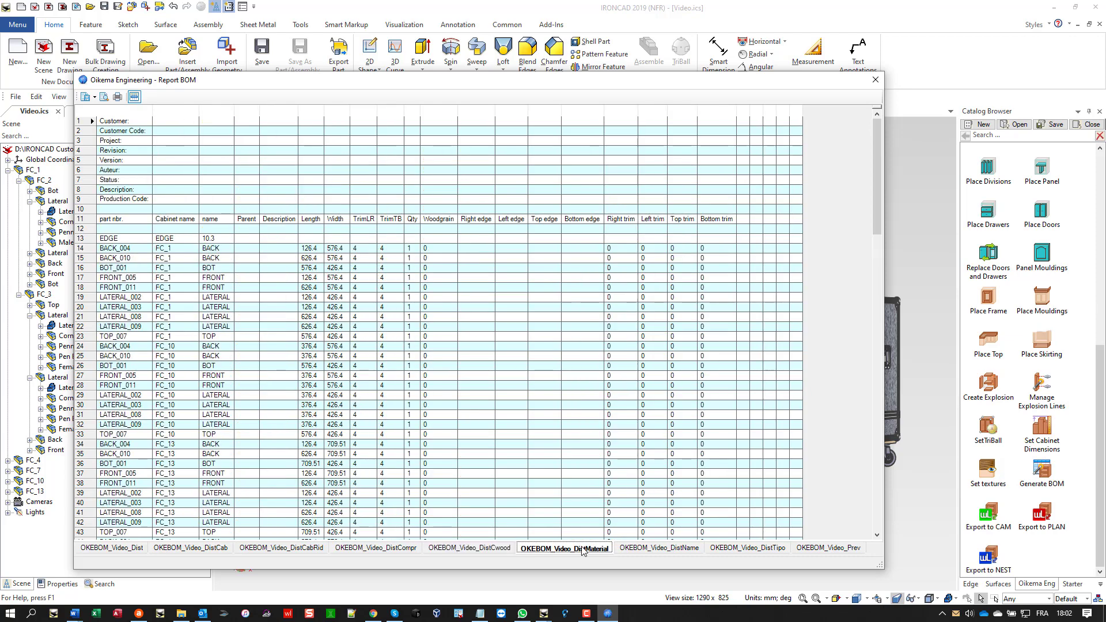
{"action": "left_click", "coordinate": [876, 80]}
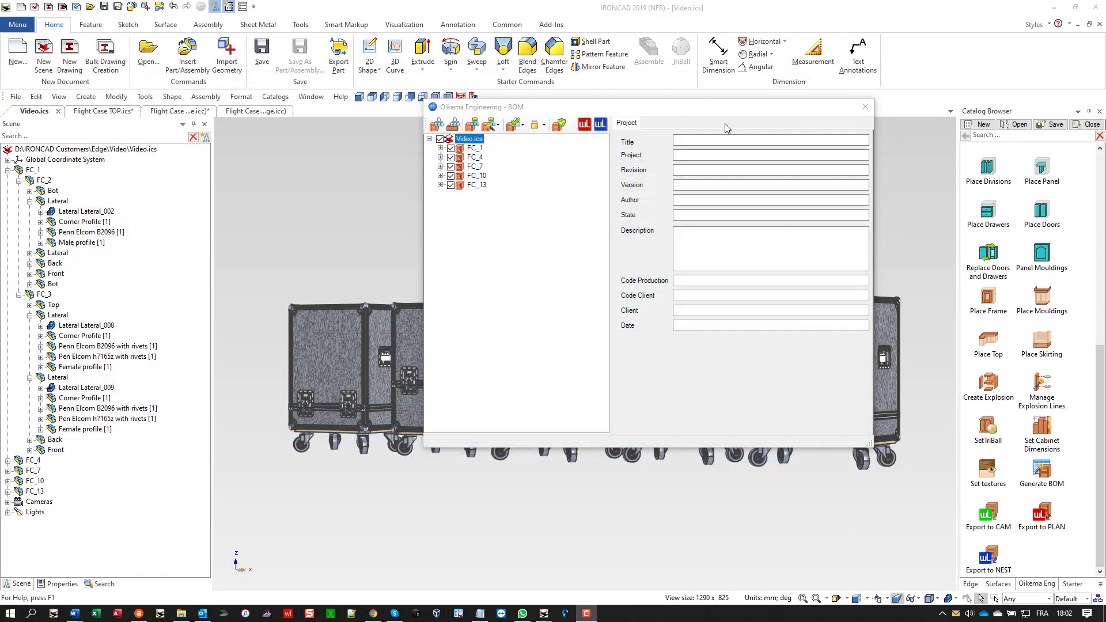
{"action": "left_click", "coordinate": [864, 109]}
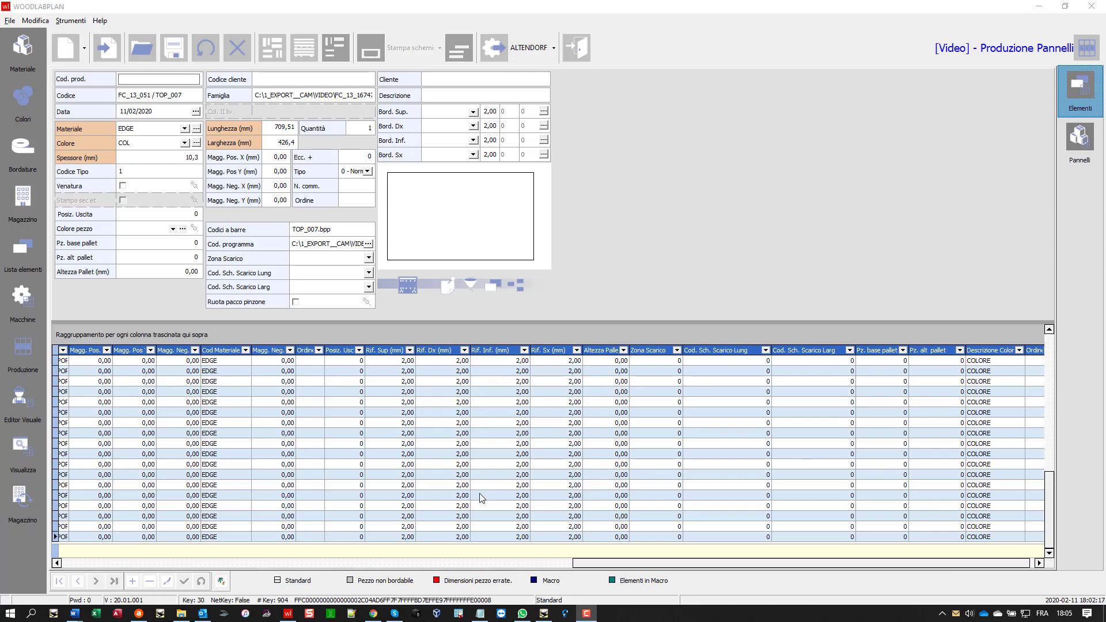
- Switch to WOODLABPLAN, check the Video production's element list and raw EDGE panel, and run the cutting optimisation
{"action": "left_click_drag", "start_coordinate": [611, 558], "coordinate": [108, 563]}
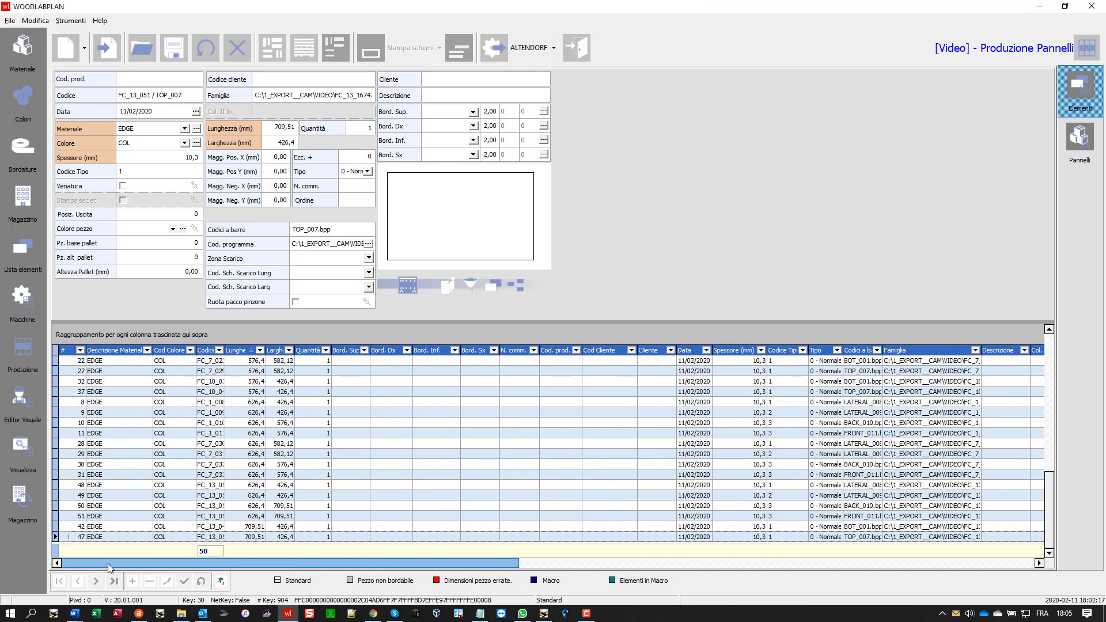
{"action": "left_click", "coordinate": [1084, 155]}
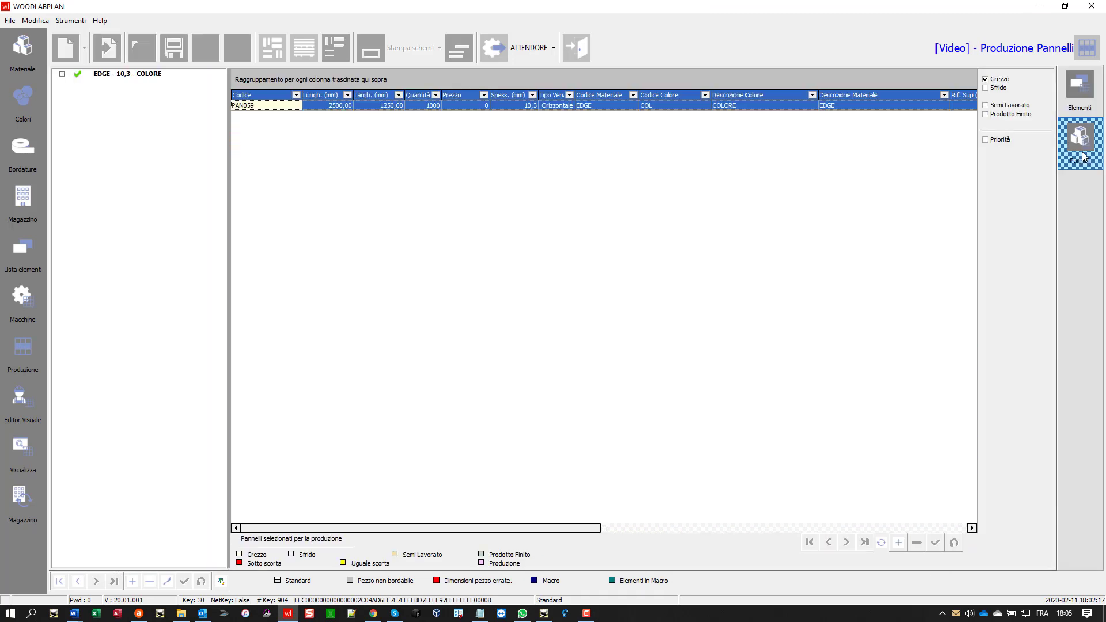
{"action": "left_click", "coordinate": [272, 48]}
{"action": "left_click", "coordinate": [594, 353]}
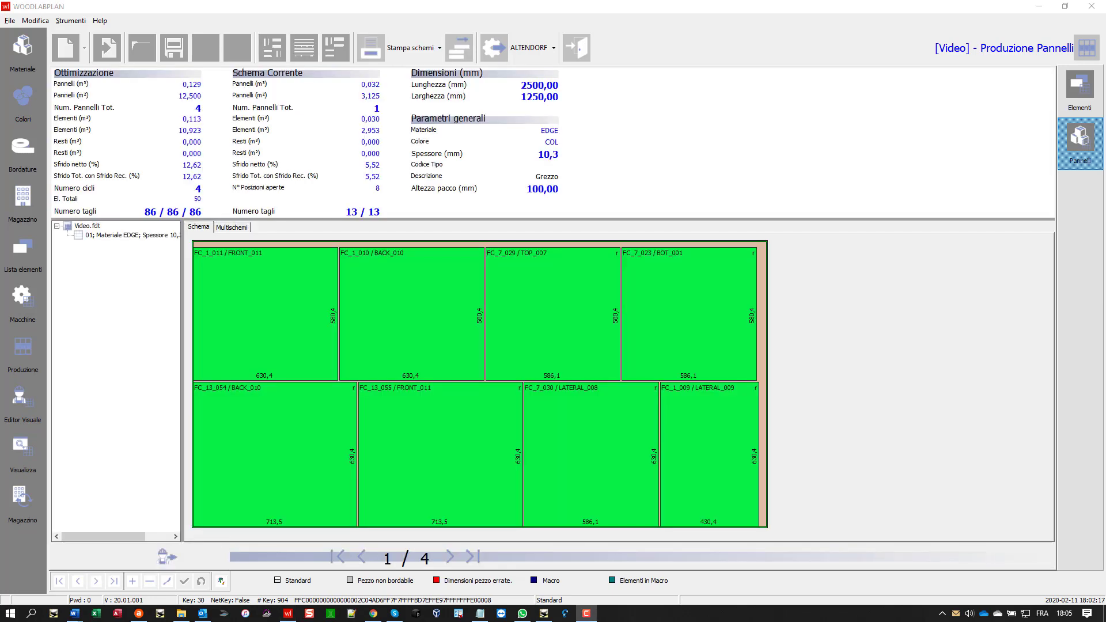
- Open the optimised Video production in the CAM panel view and step through its EDGE panel cutting layouts
{"action": "left_click", "coordinate": [168, 555]}
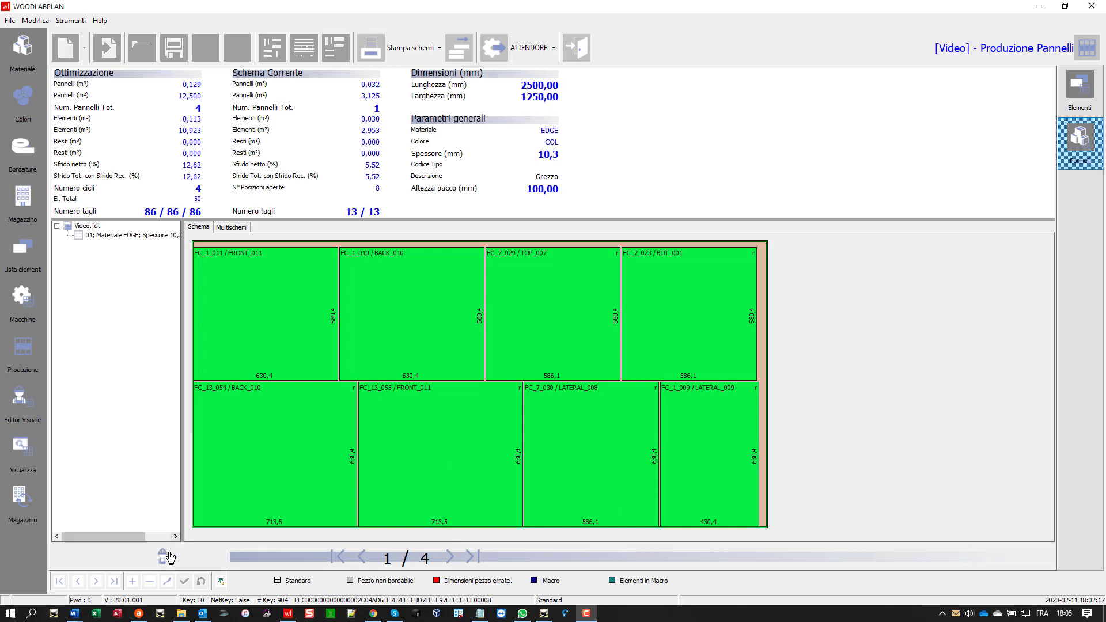
{"action": "left_click", "coordinate": [167, 555]}
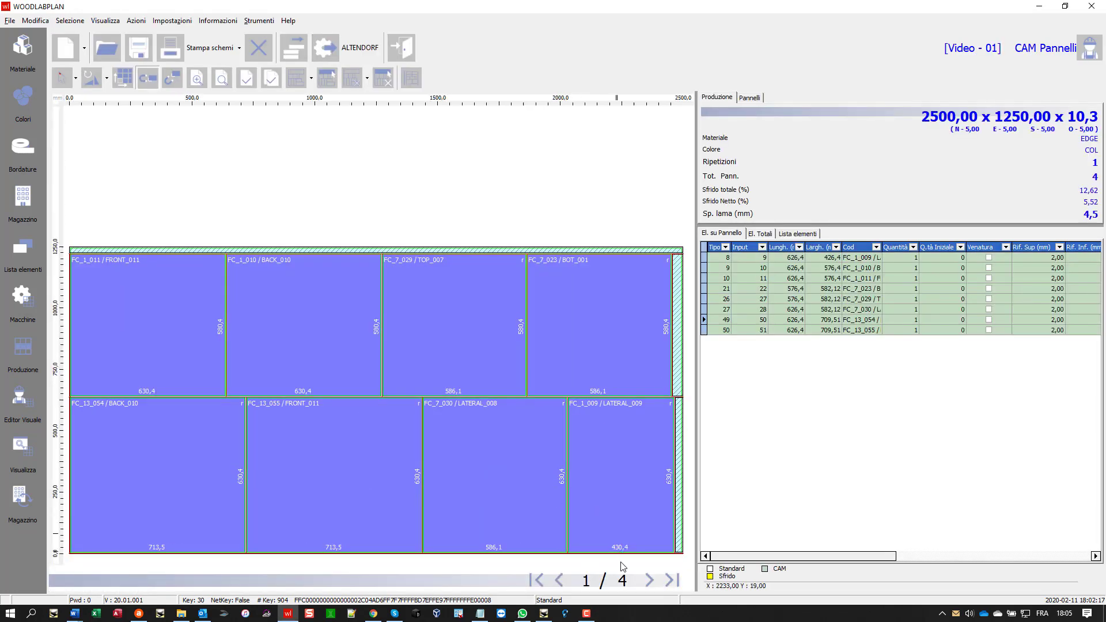
{"action": "left_click", "coordinate": [647, 582]}
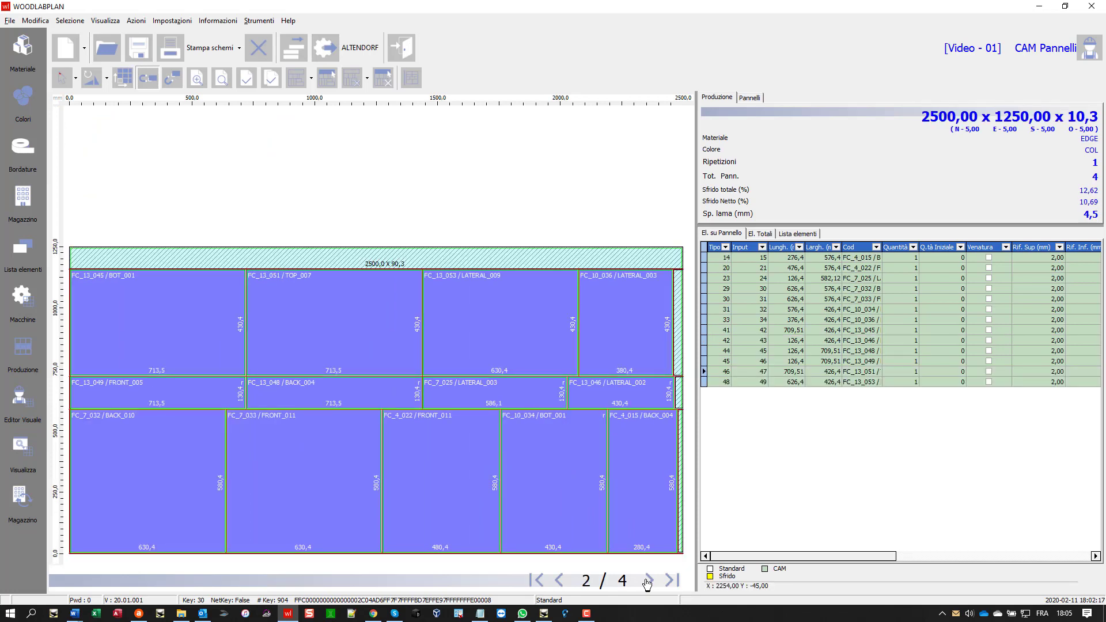
{"action": "left_click", "coordinate": [648, 582]}
{"action": "left_click", "coordinate": [648, 582]}
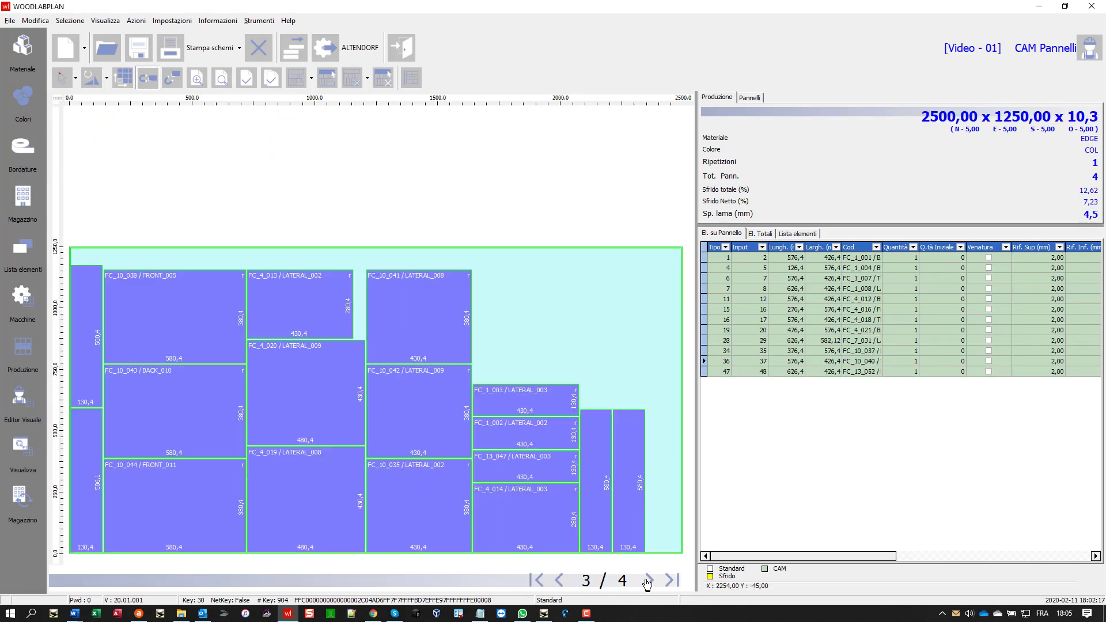